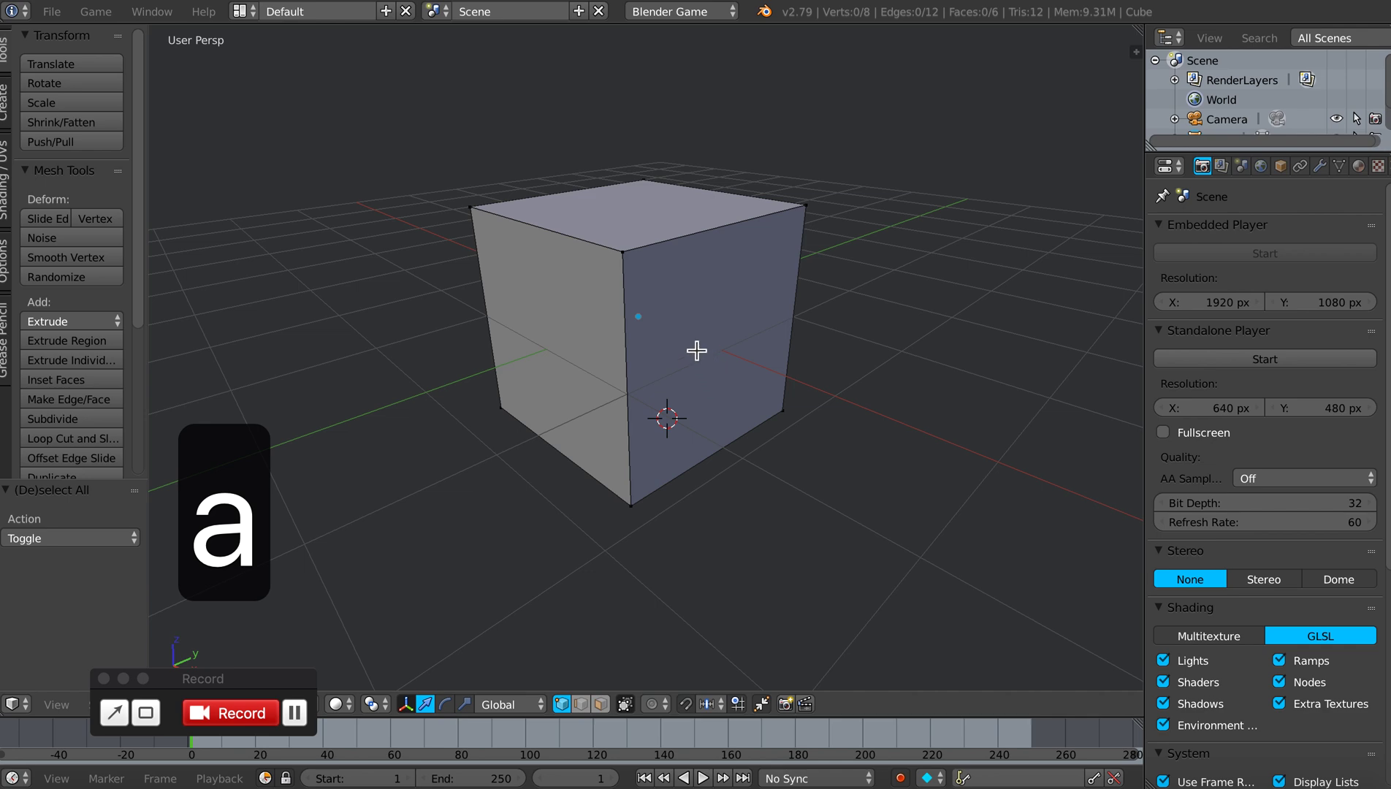
Step: Select the cube's top face in face select mode and extrude it in place with zero offset
middle_click_drag(688, 330, 692, 329)
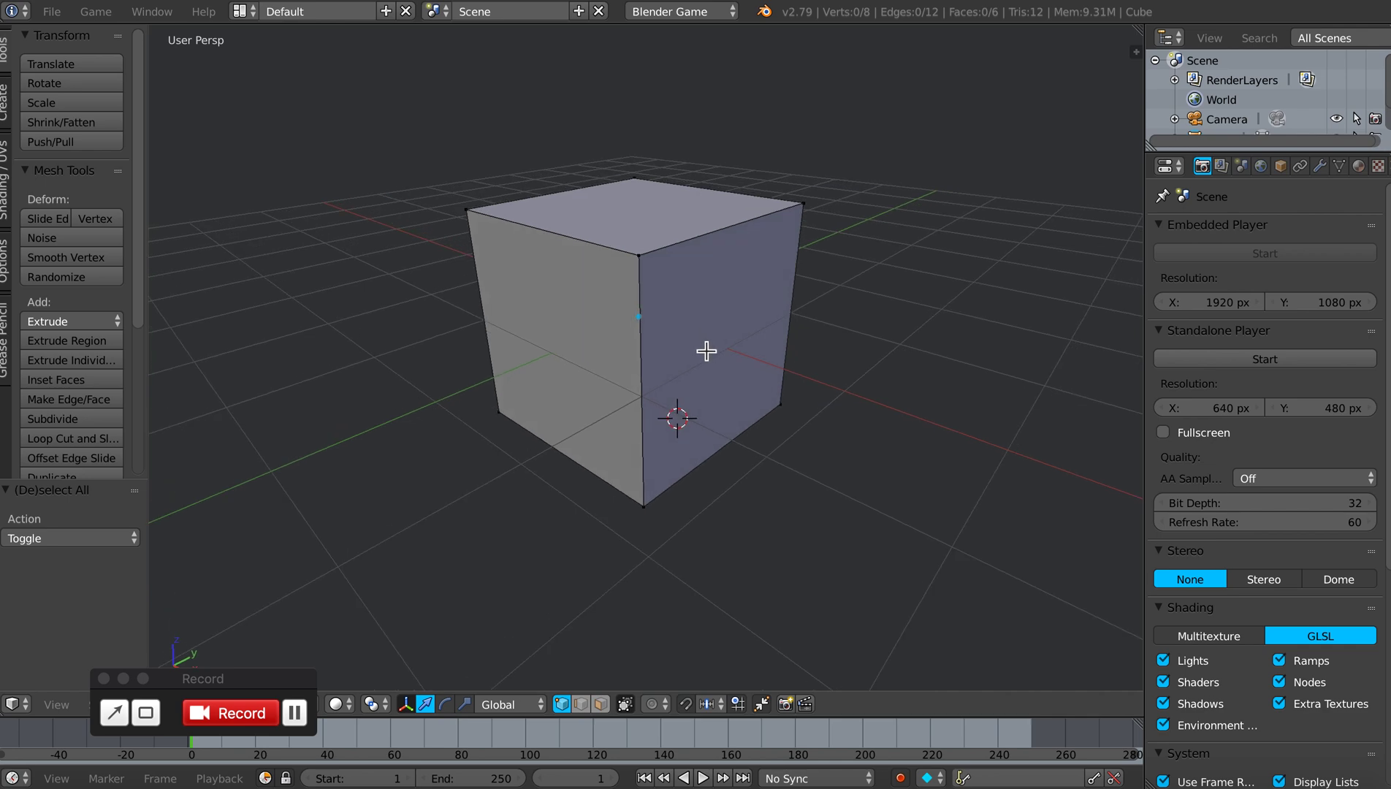
left_click(602, 704)
right_click(627, 211)
scroll(705, 272, "up", 3)
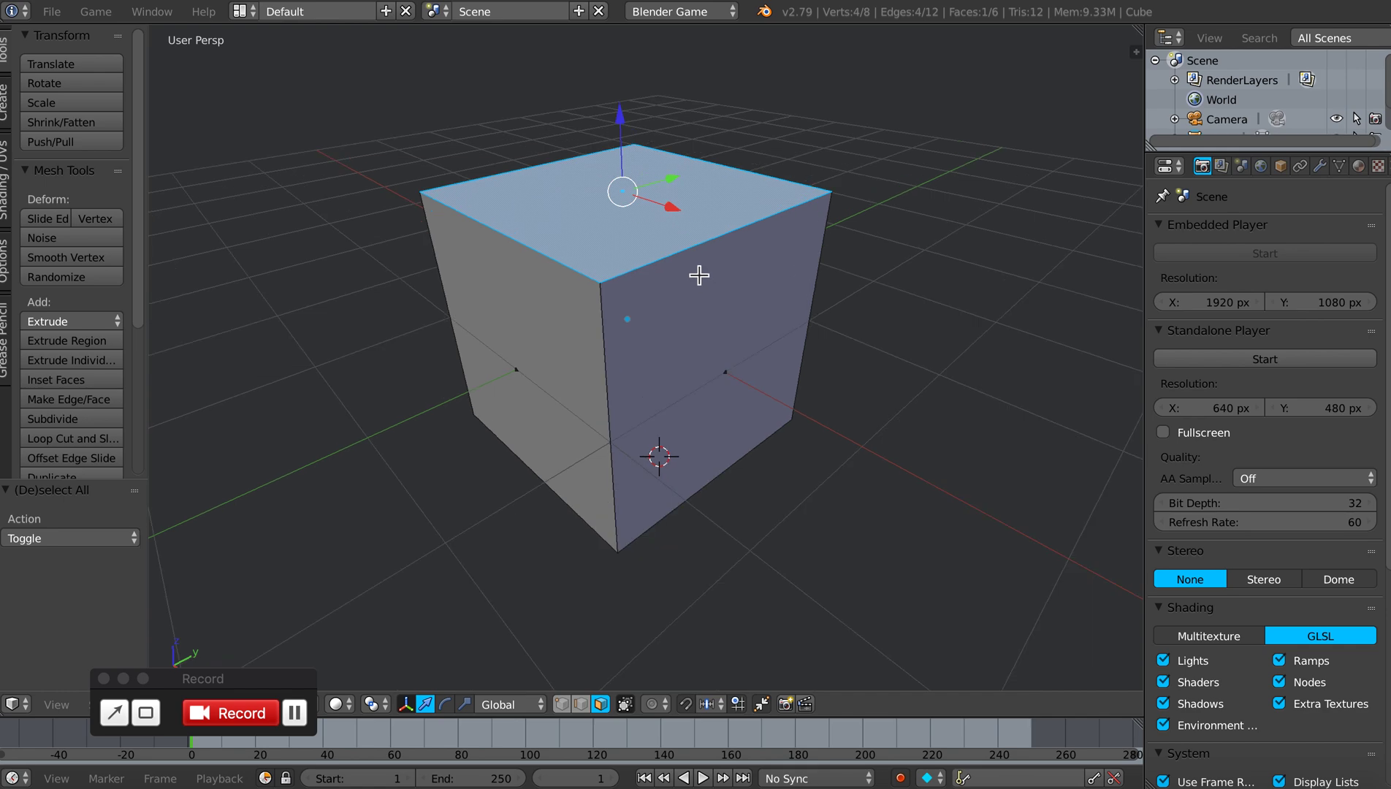
mouse_move(690, 275)
middle_mouse_down("shift")
mouse_move(720, 298)
mouse_move(698, 258)
mouse_move(698, 274)
middle_mouse_up("shift")
scroll(753, 304, "down", 1)
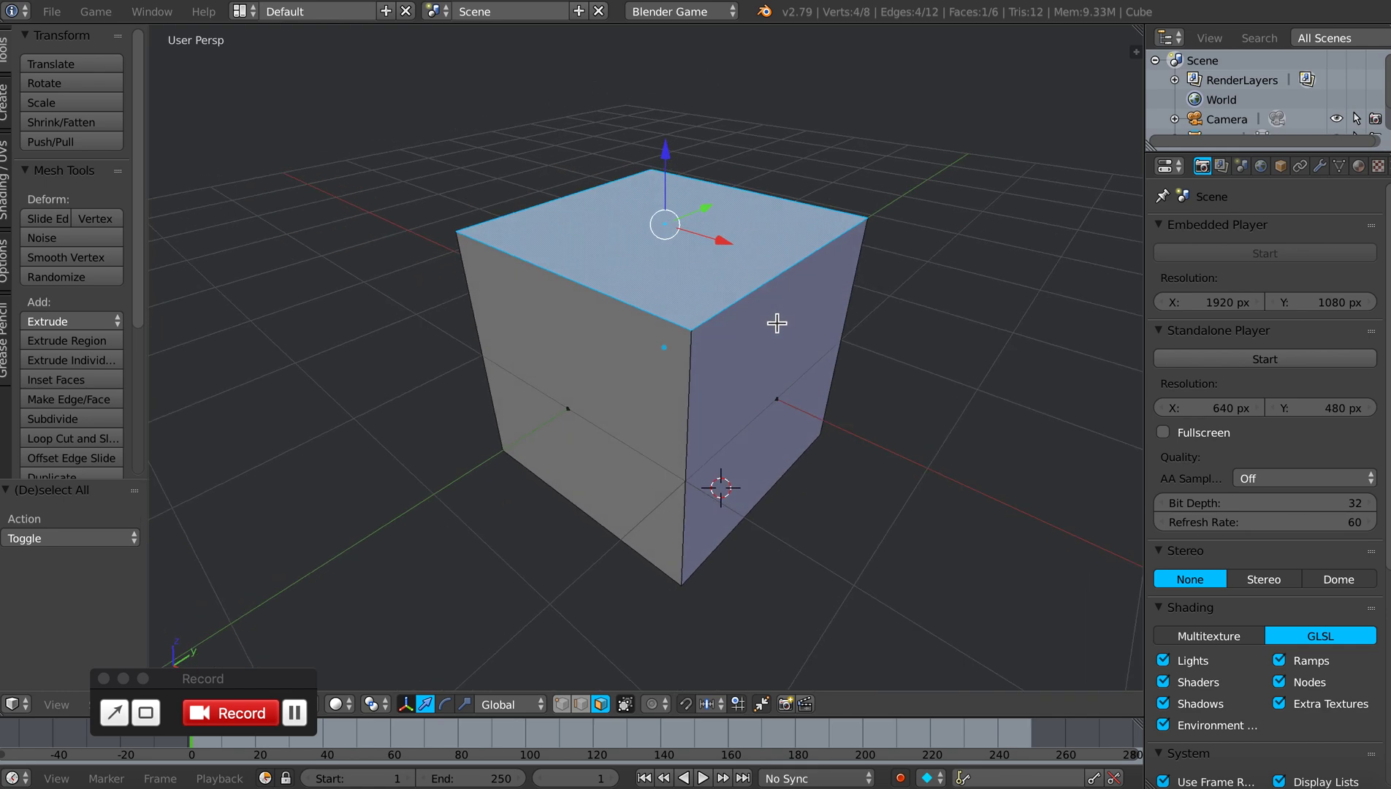
key("e")
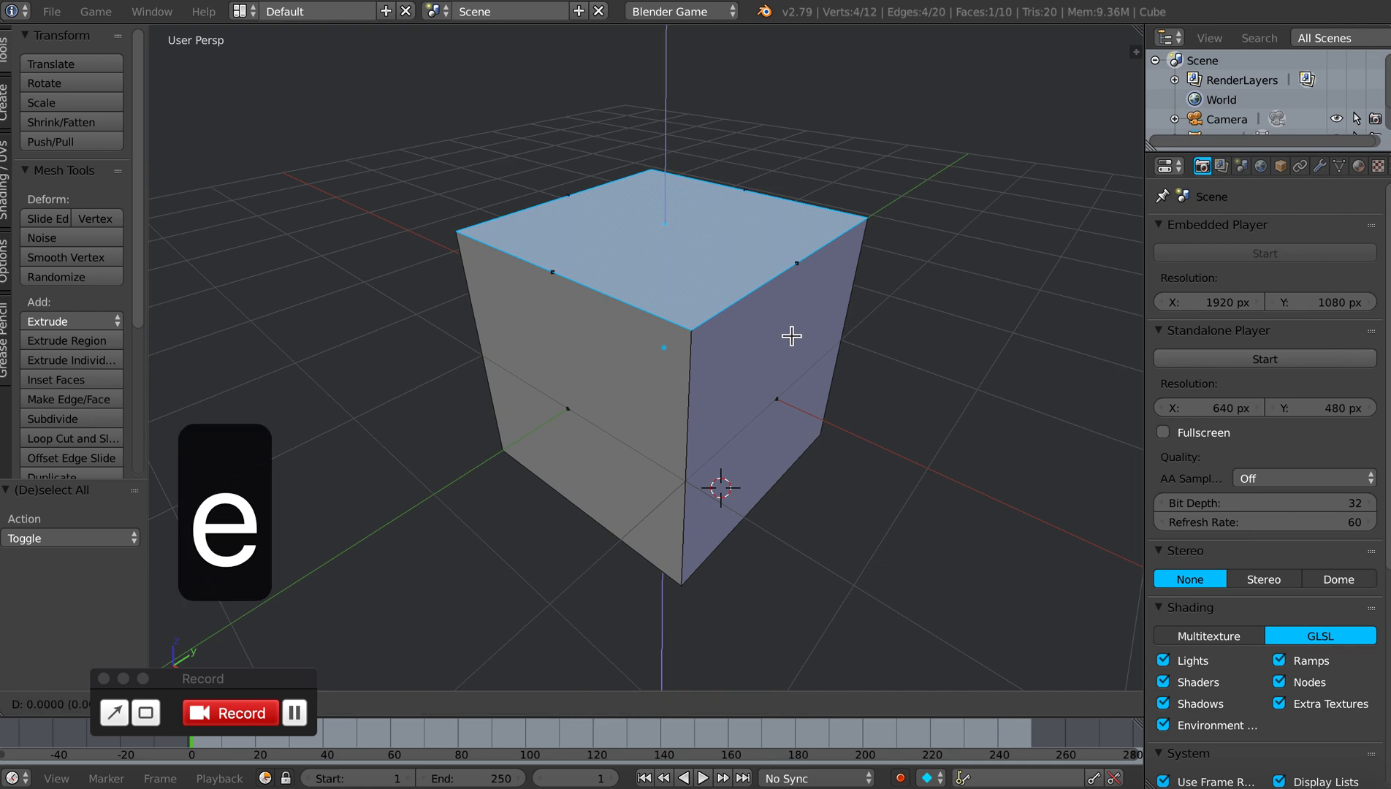
right_click(791, 335)
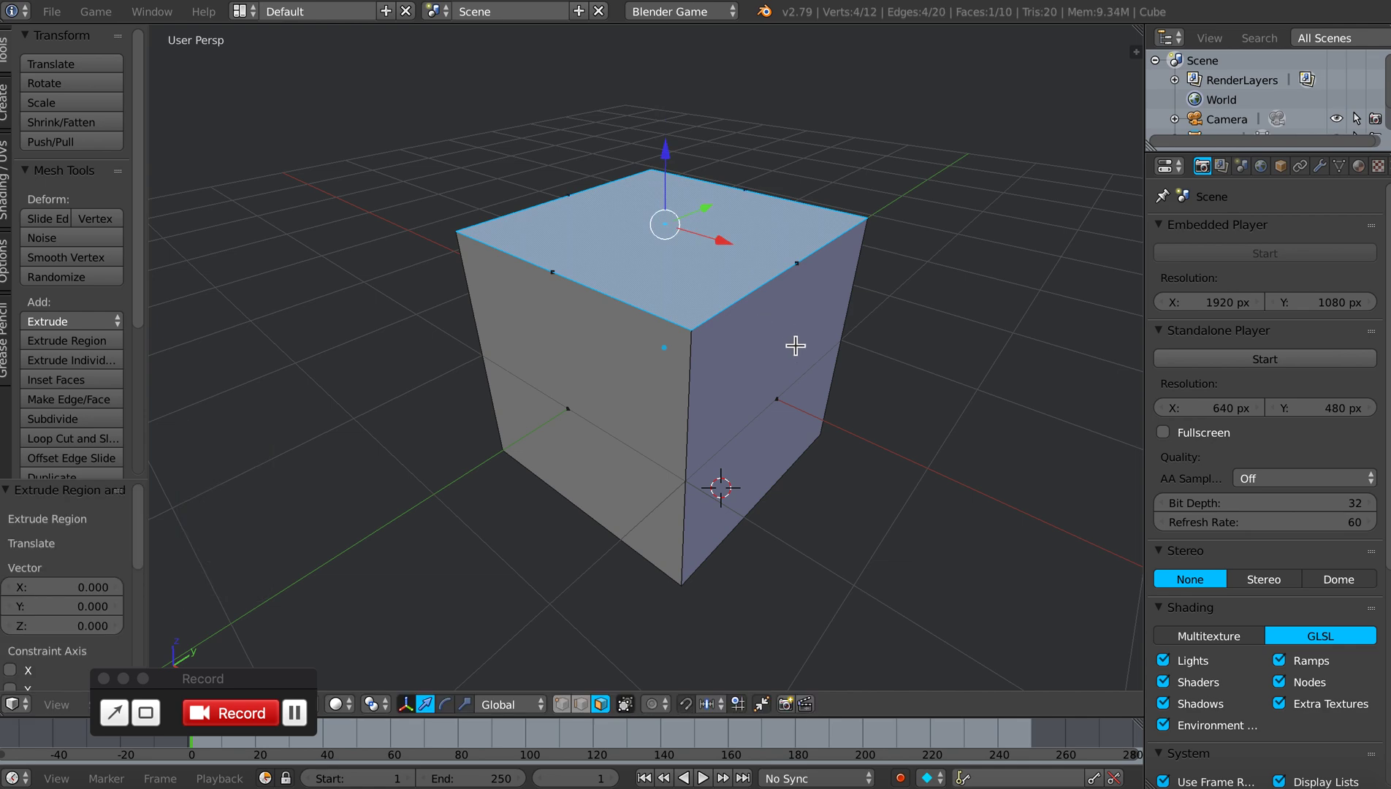
middle_click_drag(805, 341, 795, 344)
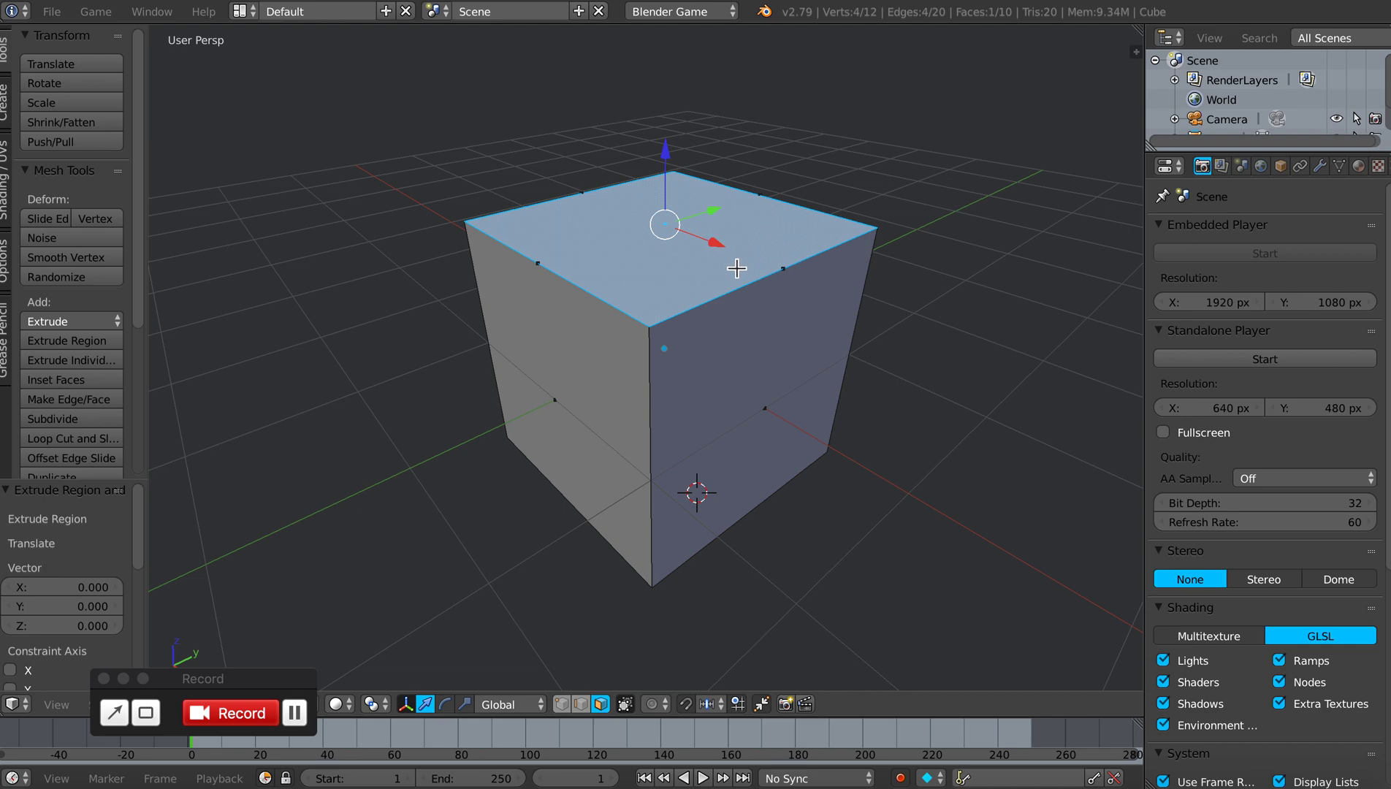
Step: Raise the top face about 0.43 along Z and undo that move
left_click_drag(667, 154, 665, 96)
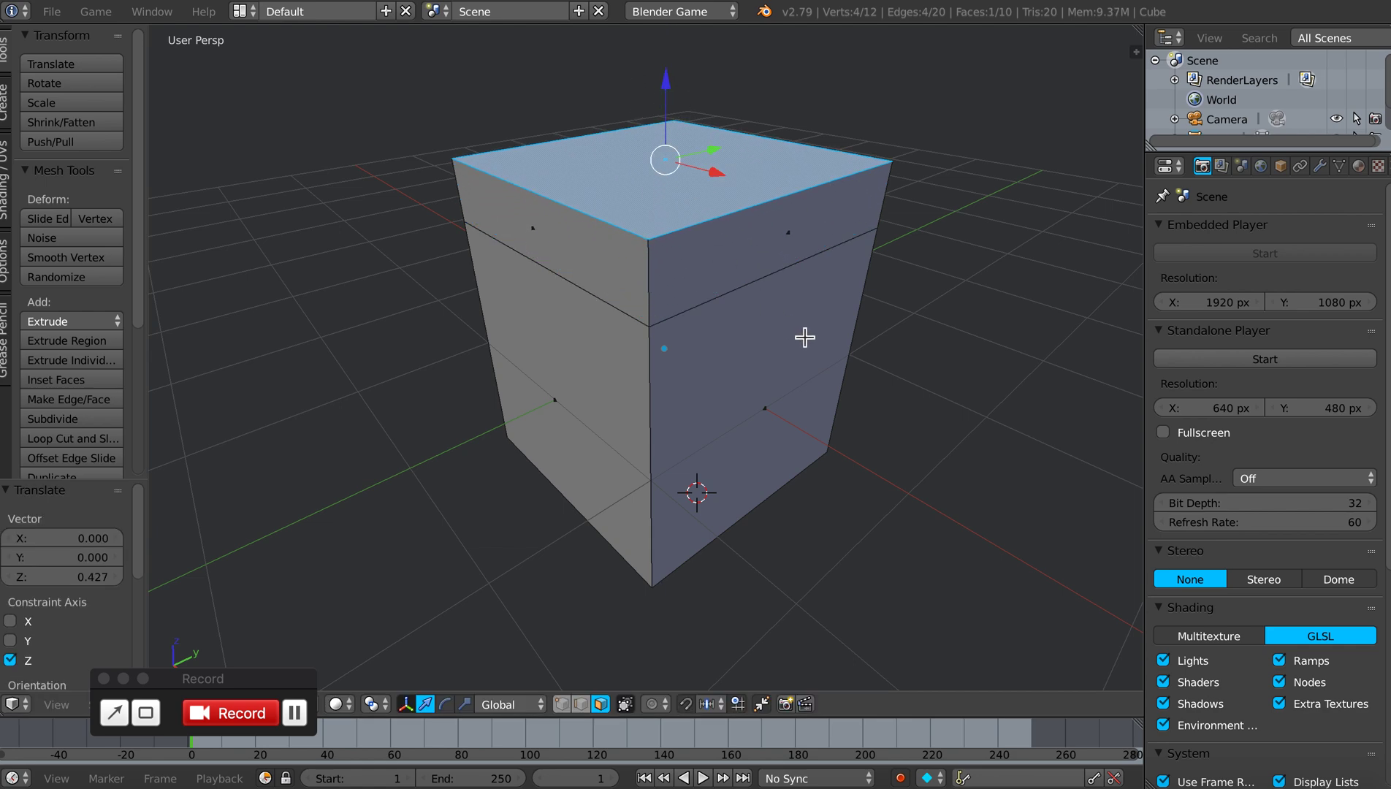
key("ctrl+z")
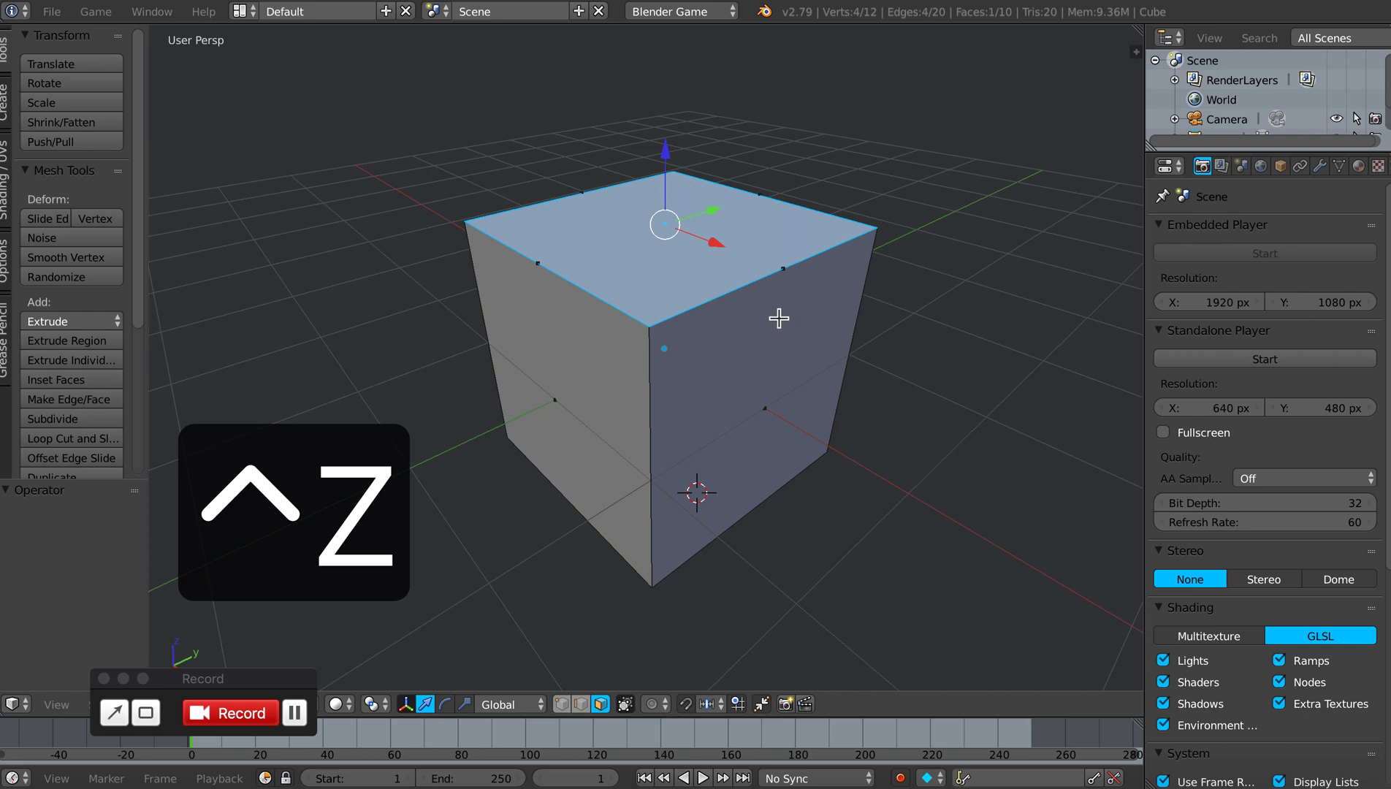
middle_click_drag(774, 279, 771, 285)
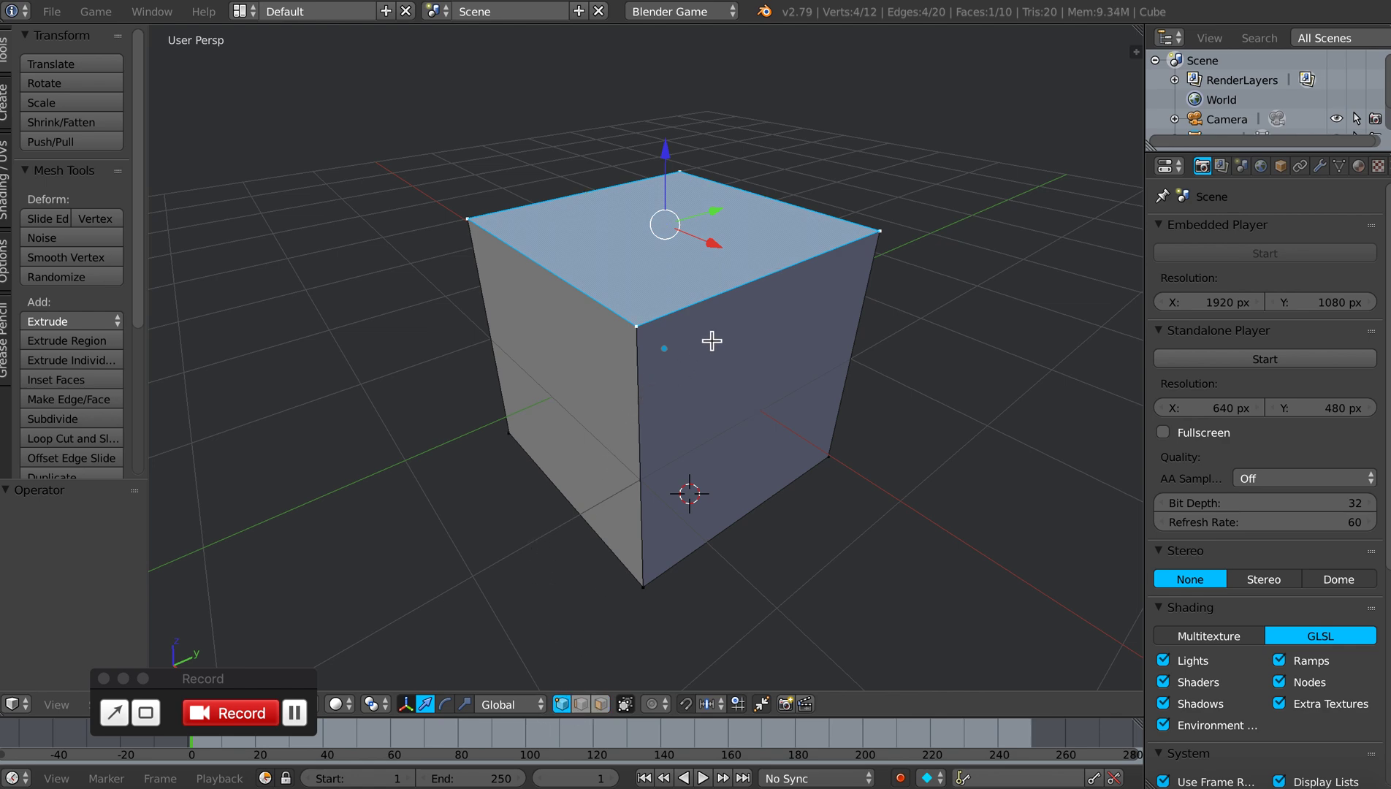
Step: Clear the selection and select the cube's four top corner vertices in vertex select mode
key("a")
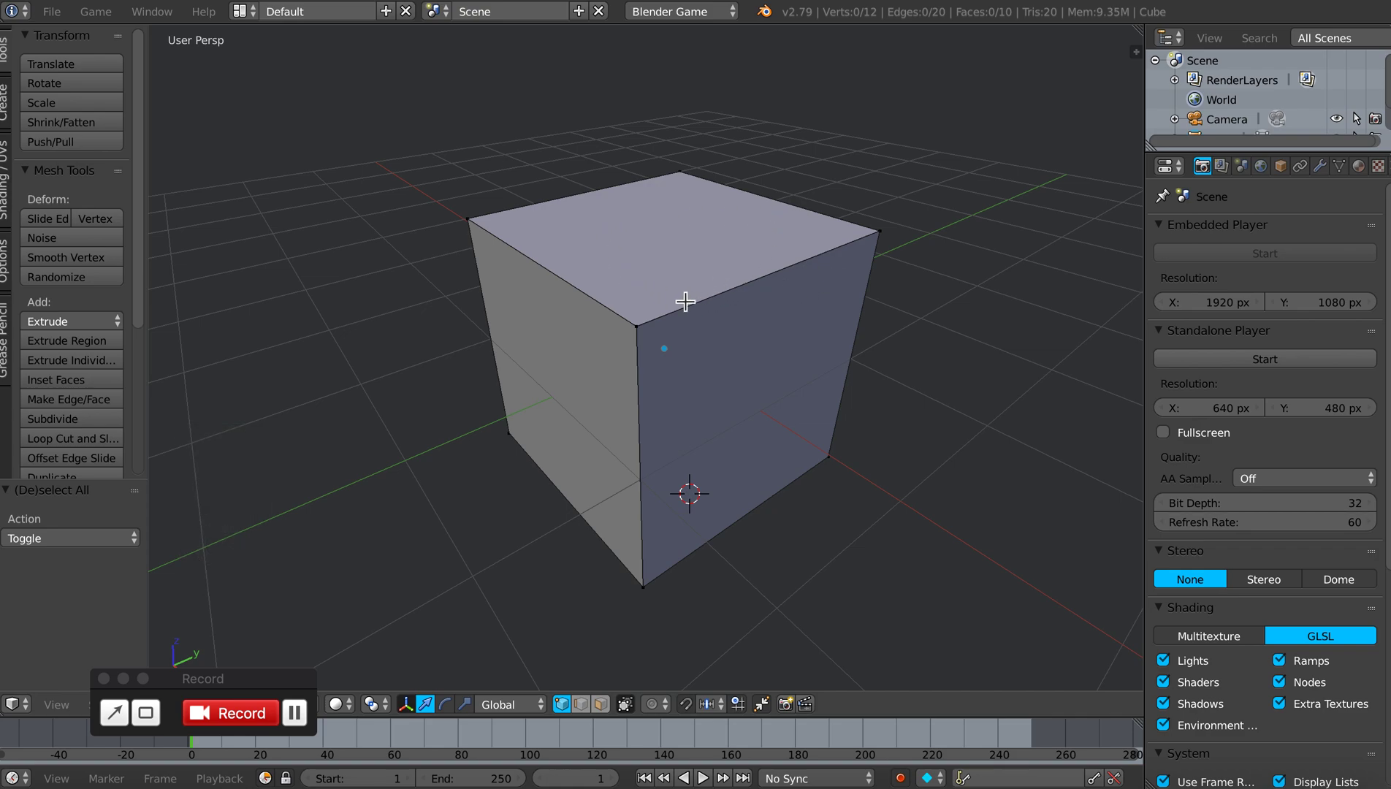
left_click(581, 703)
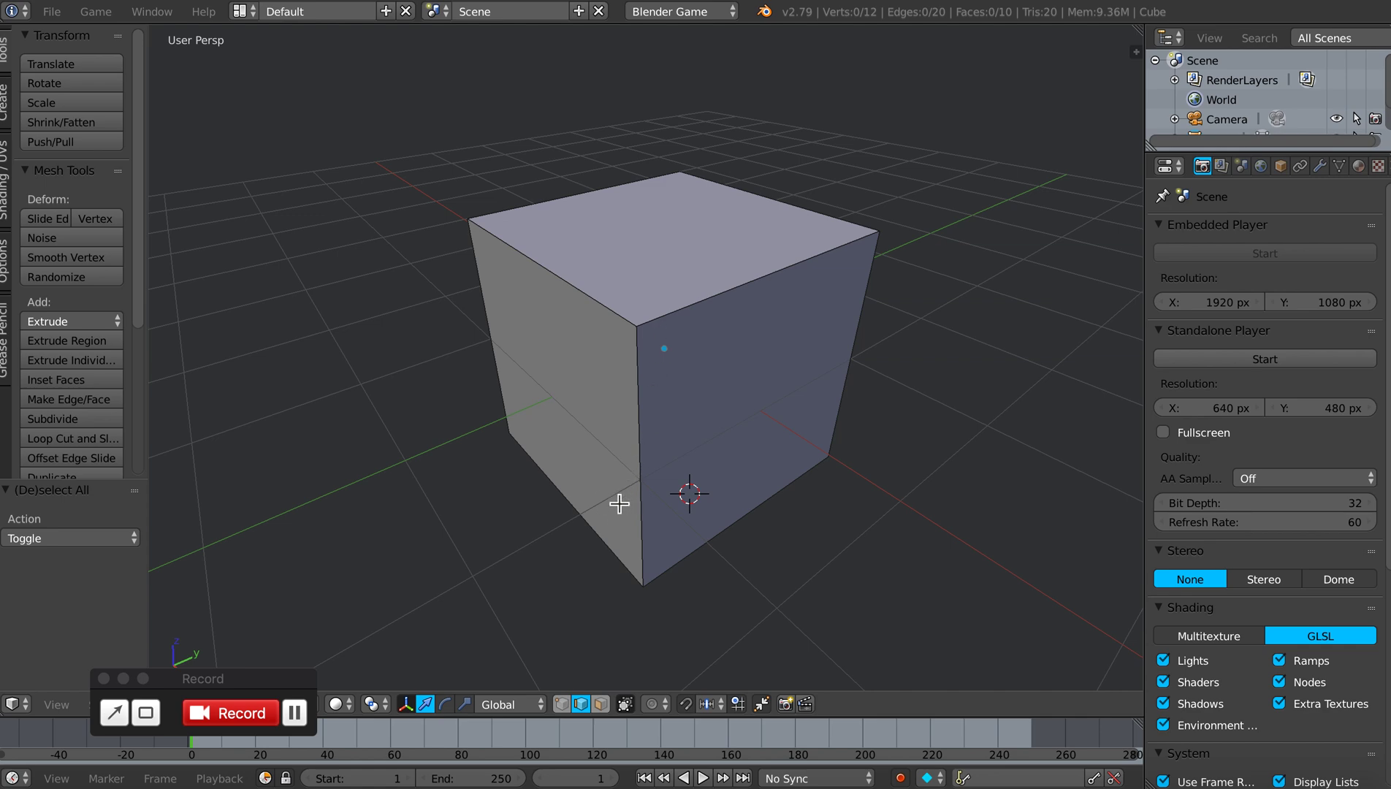
left_click(561, 704)
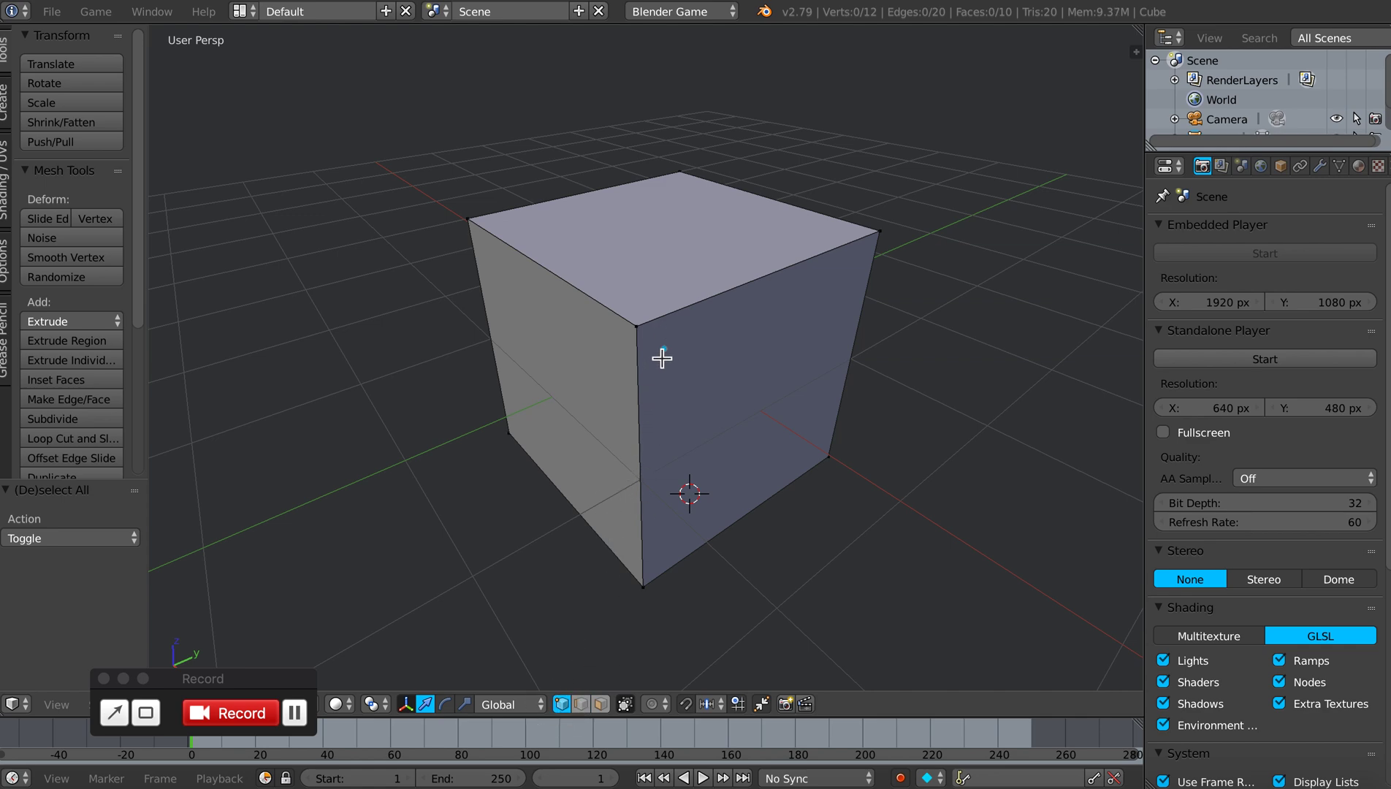
middle_click_drag(671, 329, 711, 360)
right_click(685, 325)
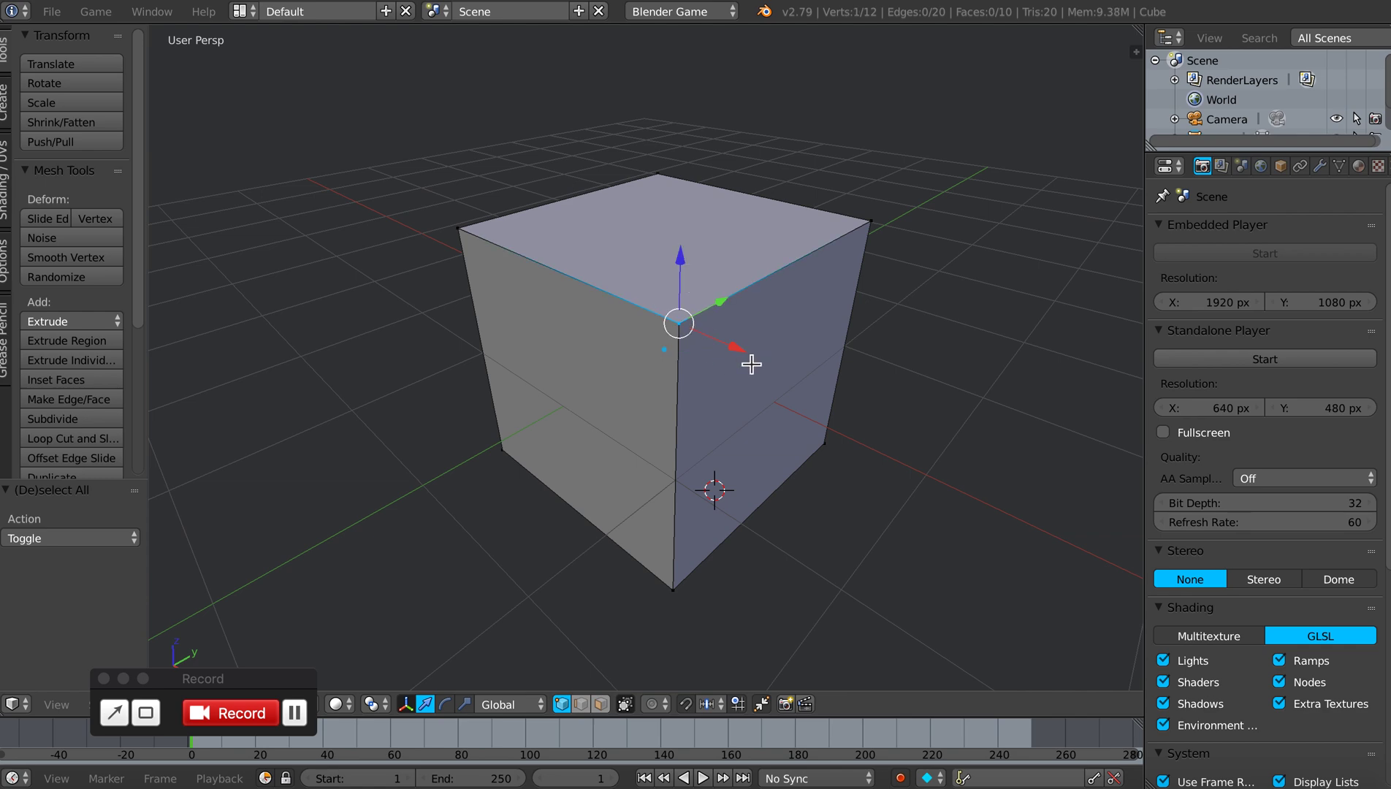
right_click(874, 222, "shift")
right_click(657, 176, "shift")
right_click(460, 228, "shift")
middle_click_drag(661, 252, 641, 276)
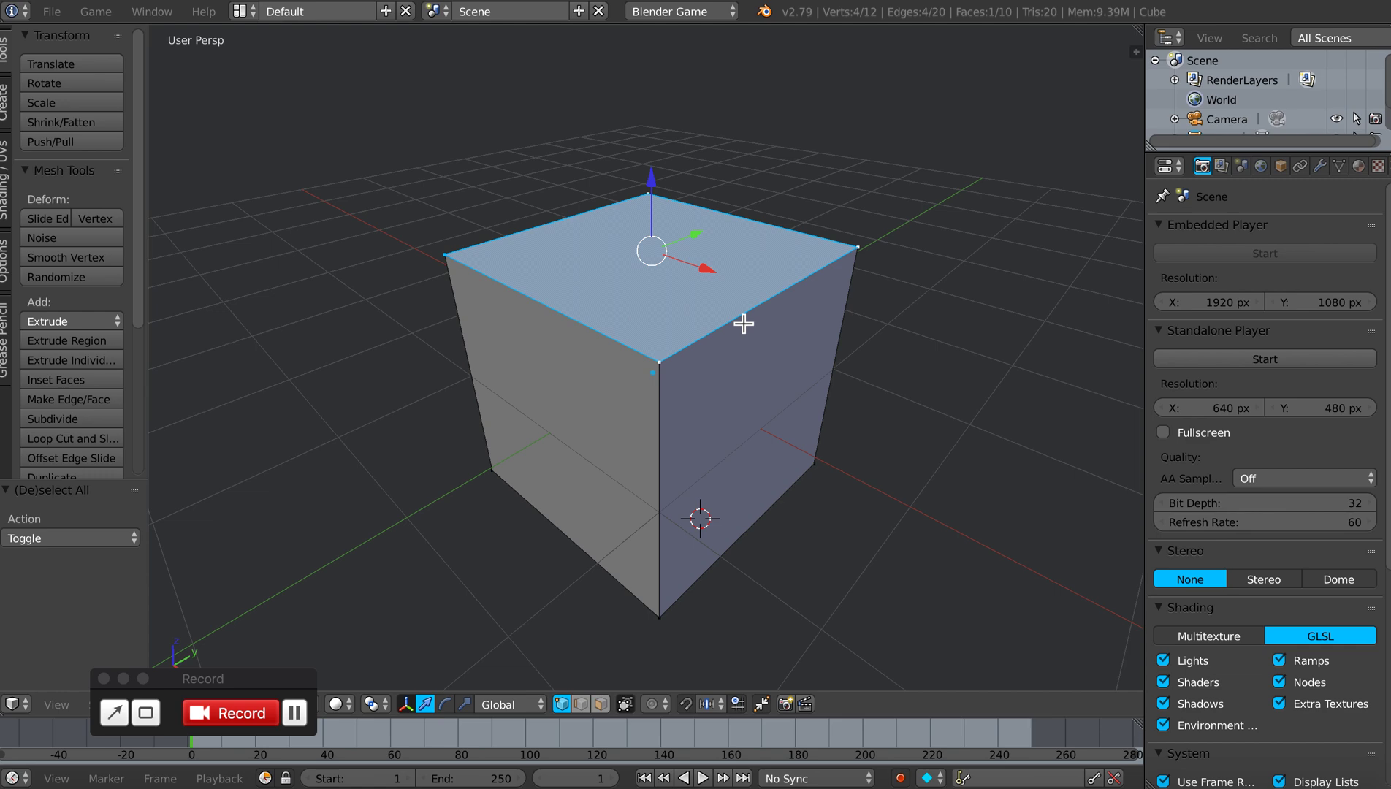
Step: Extrude the four selected top vertices upward by about 0.83
key("e")
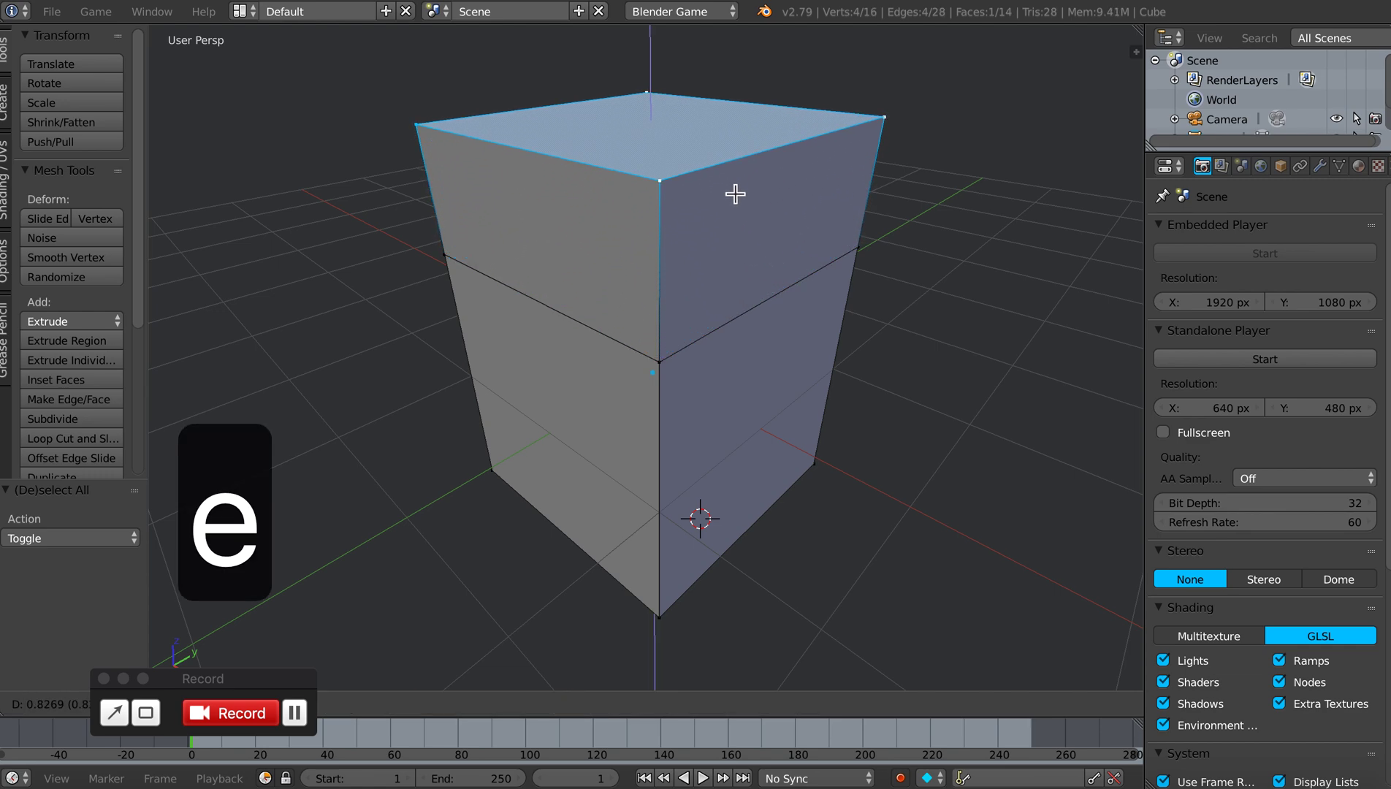
left_click(735, 194)
middle_click_drag(798, 298, 794, 304)
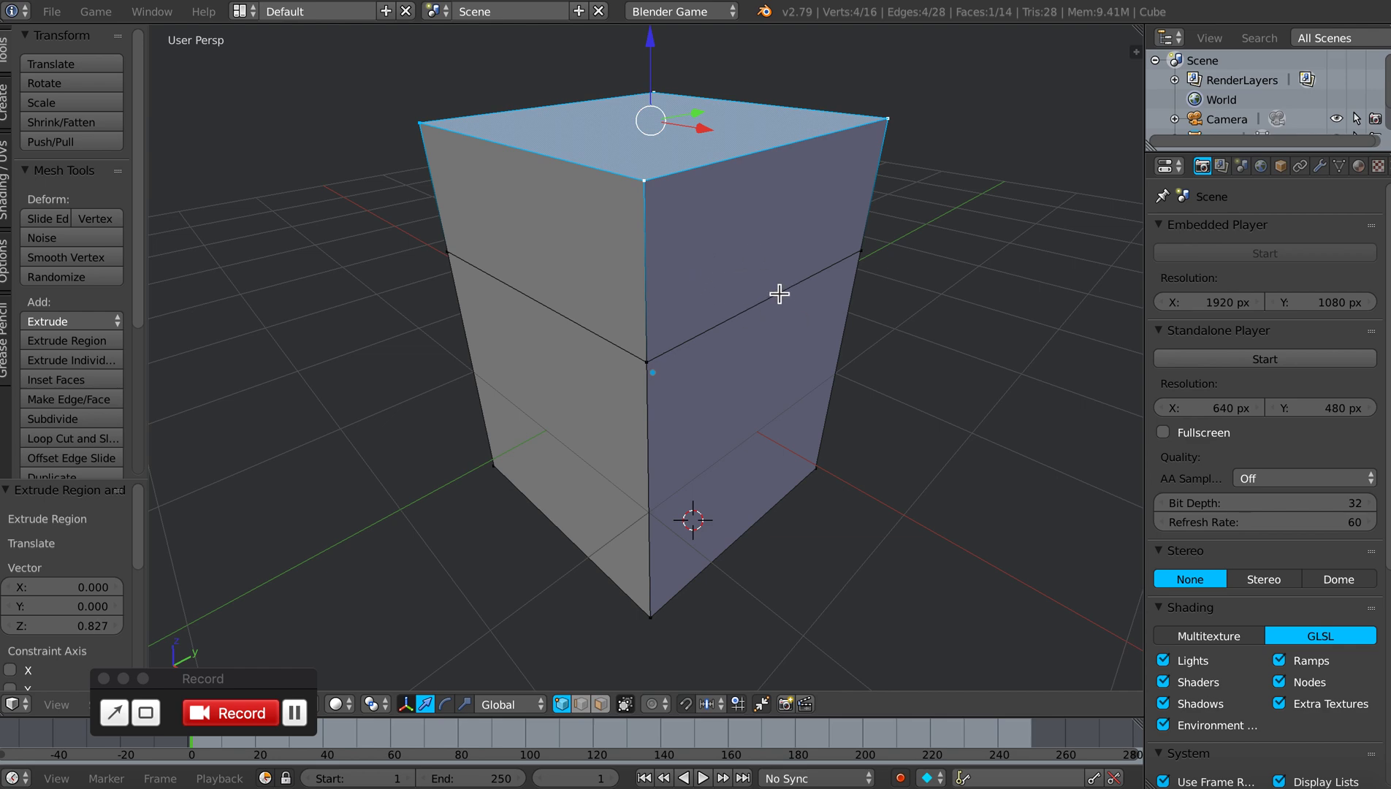
Step: Select only the lower side face toward +X in face select mode and extrude it outward about 0.042
left_click(601, 705)
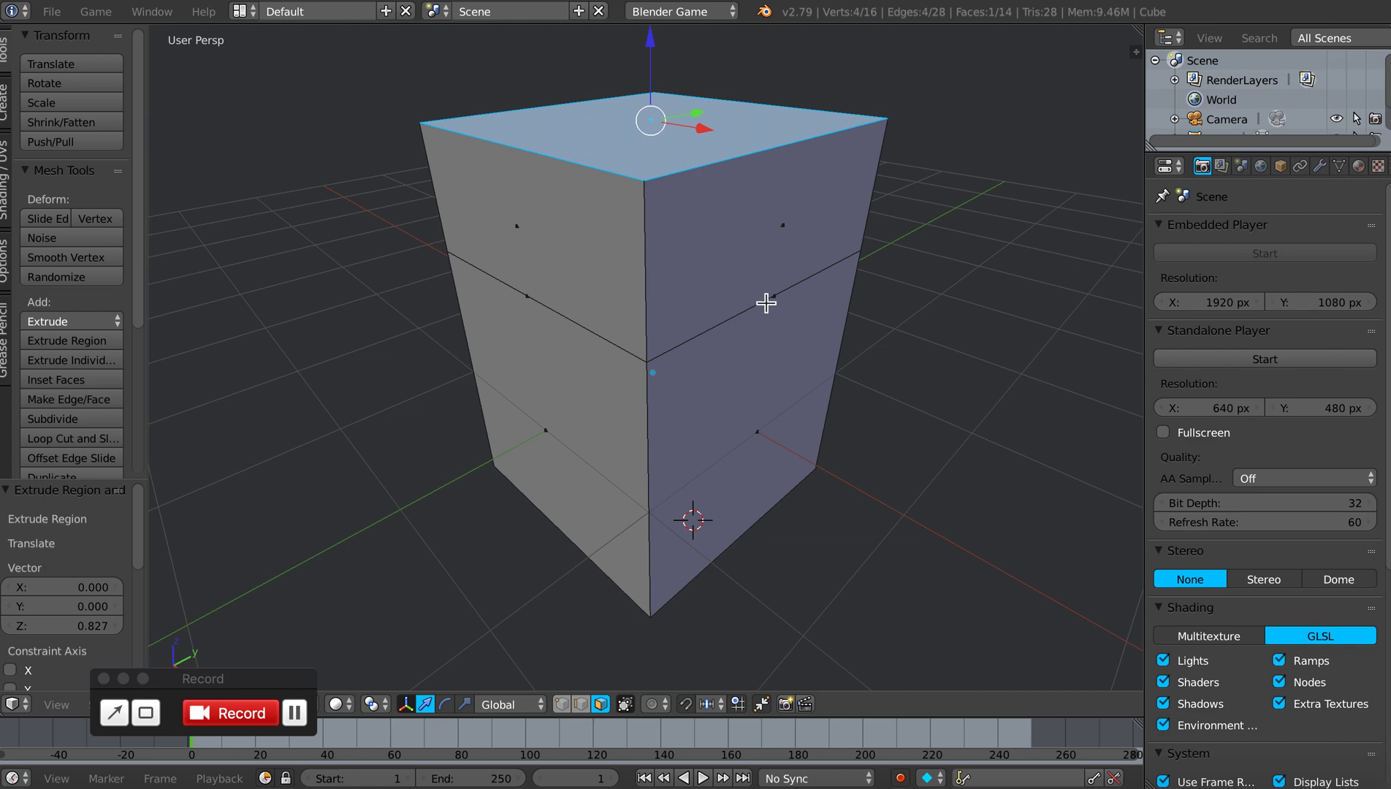
key("a")
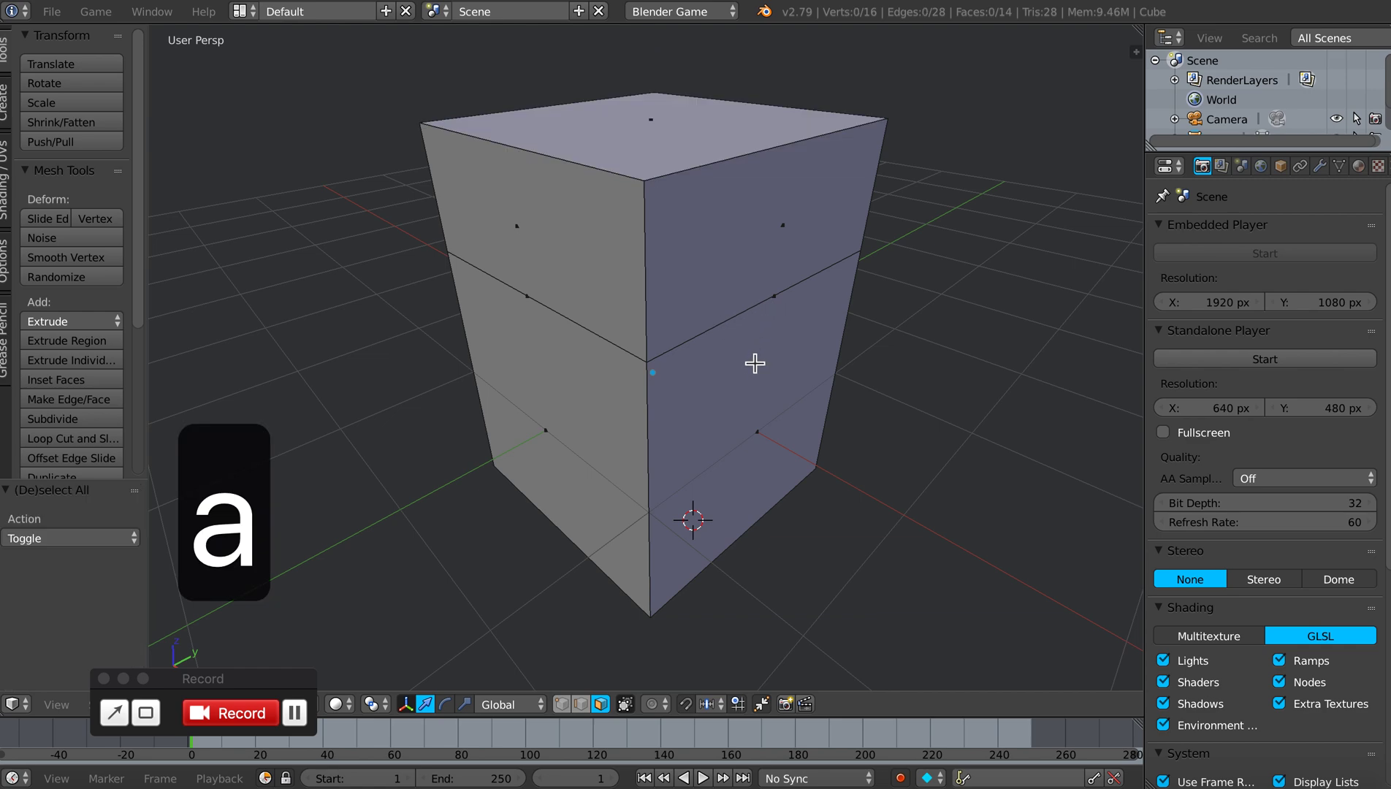
middle_click_drag(751, 363, 755, 363)
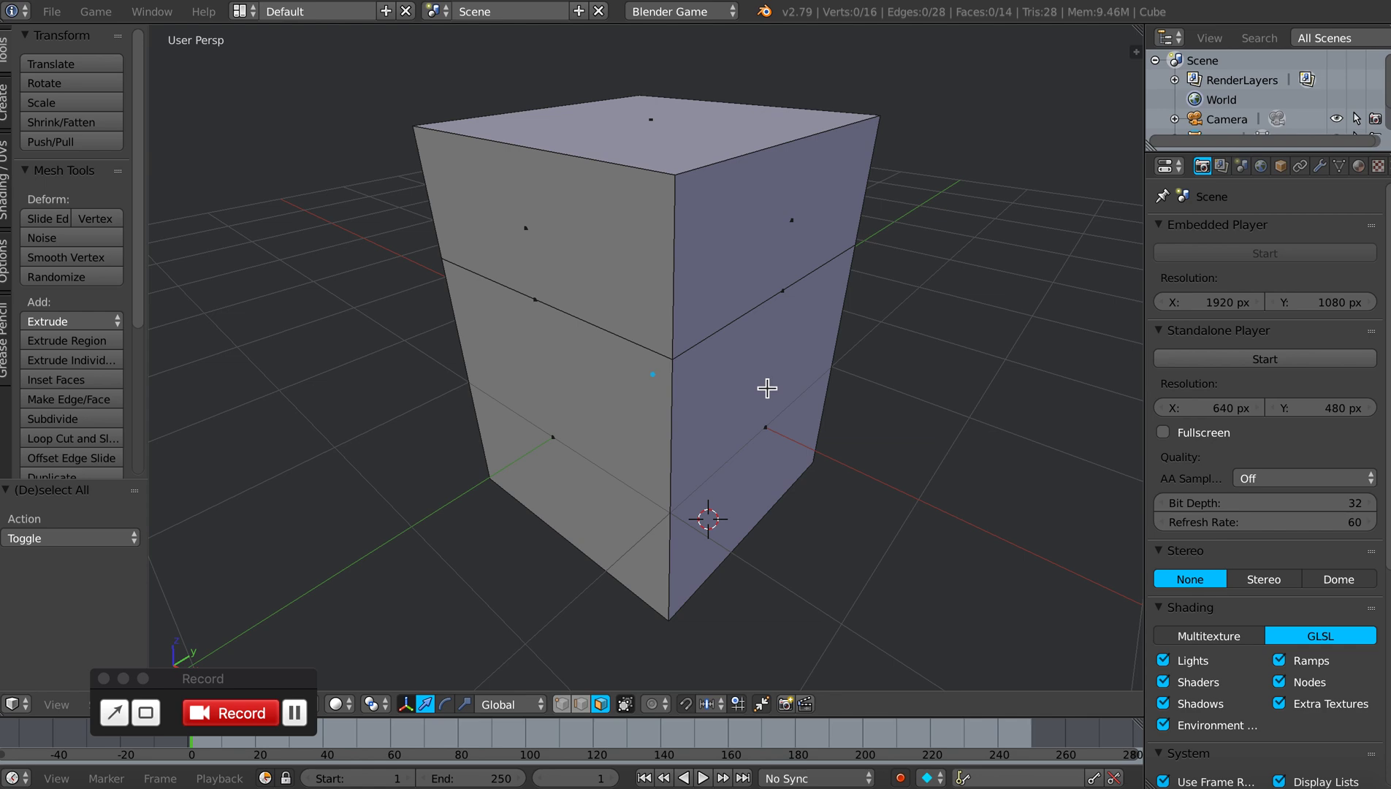
right_click(766, 388)
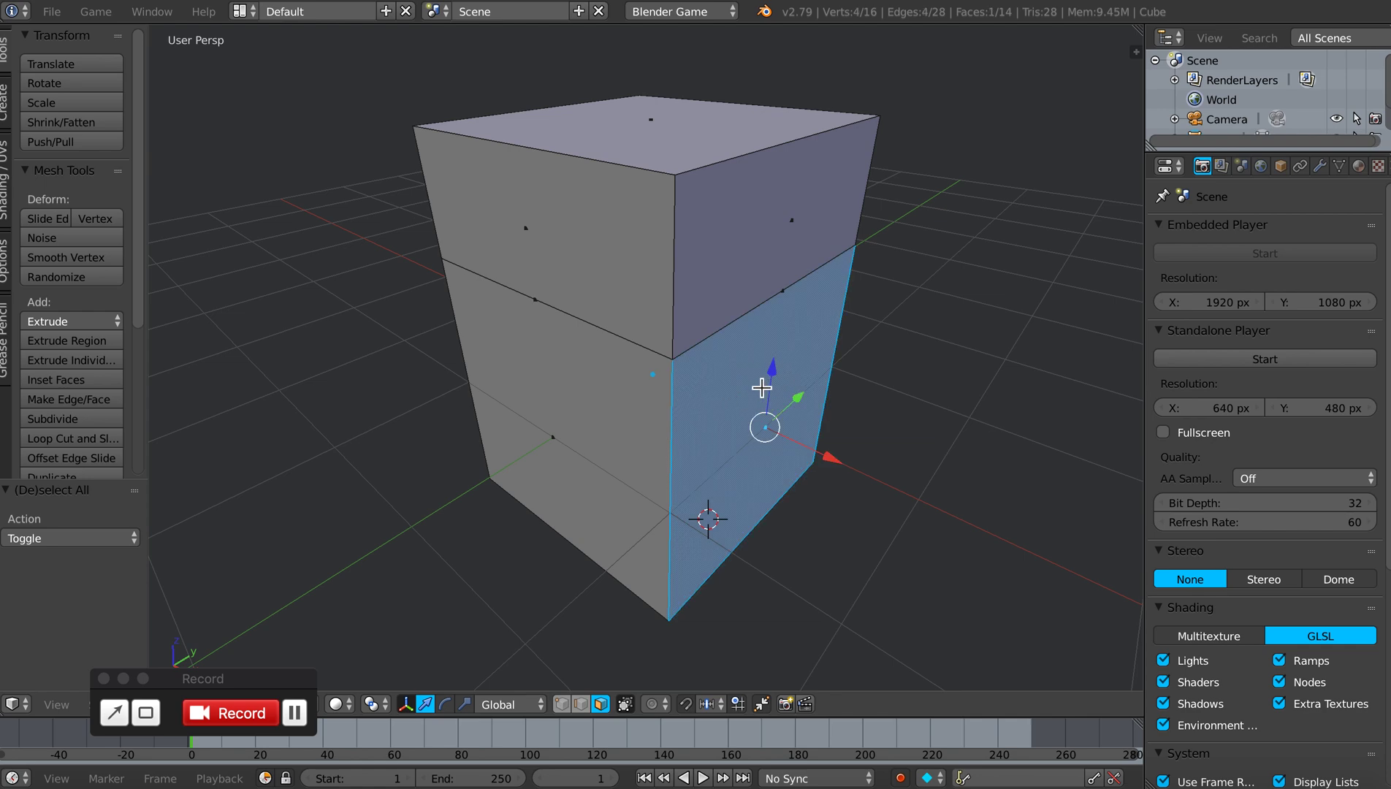
mouse_move(766, 392)
middle_mouse_down("shift")
mouse_move(758, 376)
mouse_move(765, 388)
middle_mouse_up("shift")
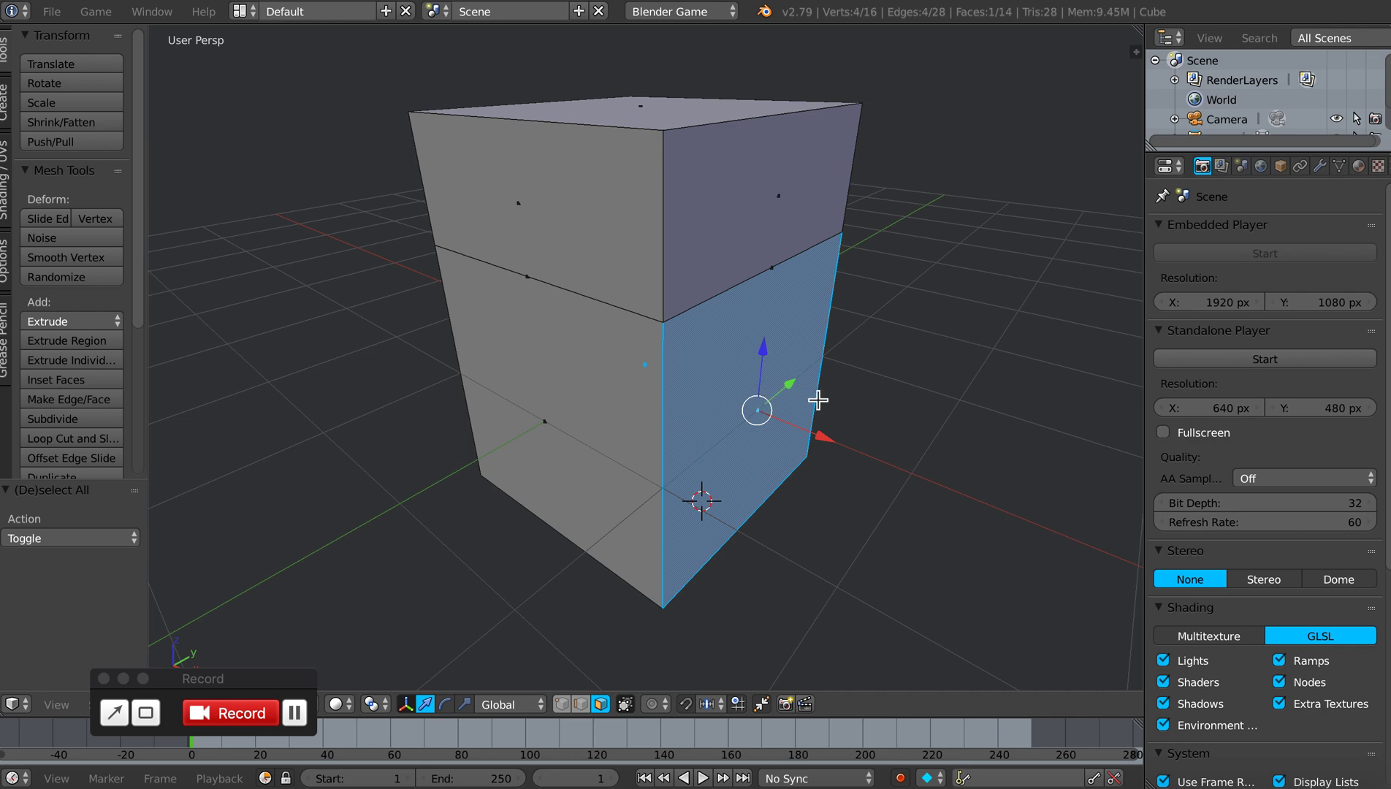
key("e")
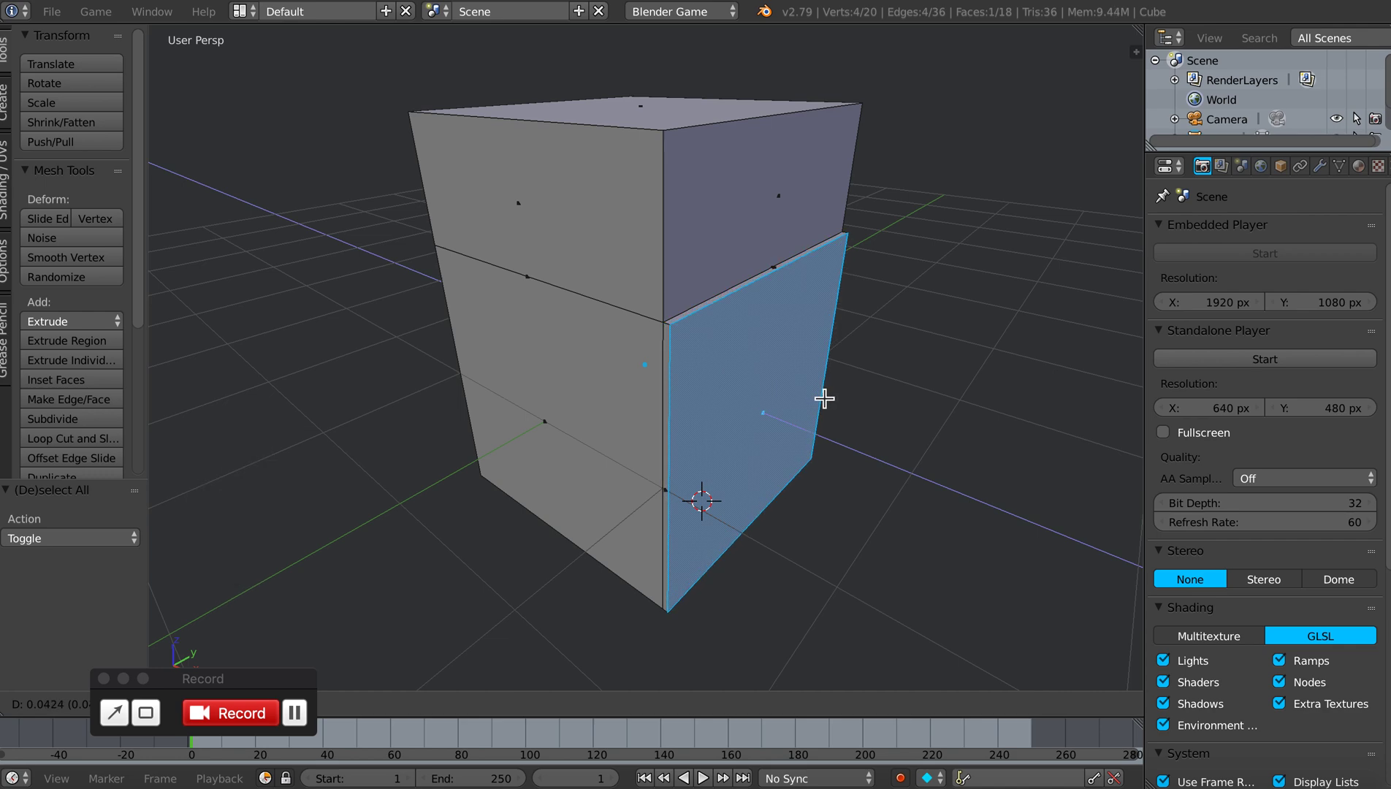
left_click(825, 398)
Step: Move the extruded lower +X side face back inward by about 0.013 along X
scroll(693, 410, "up", 2)
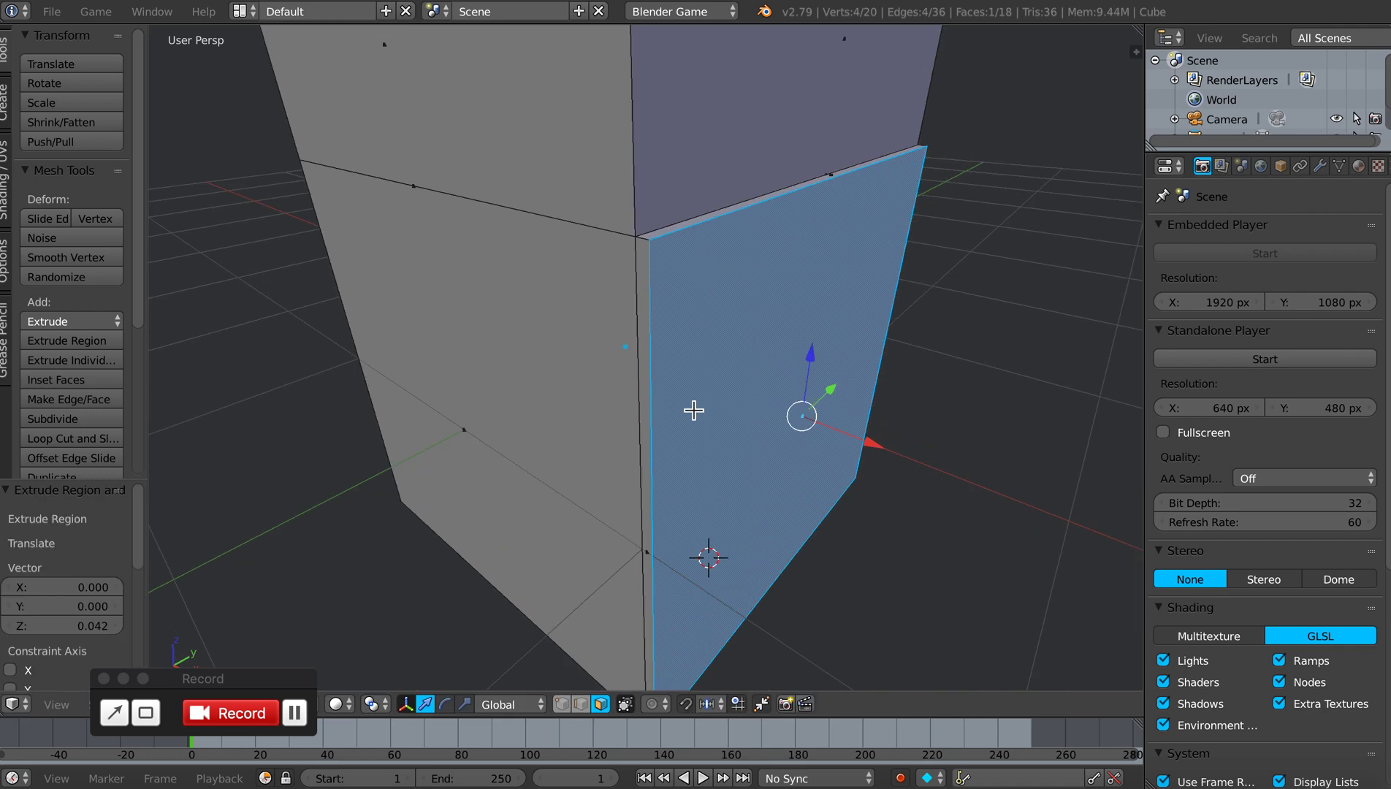
scroll(699, 348, "up", 2)
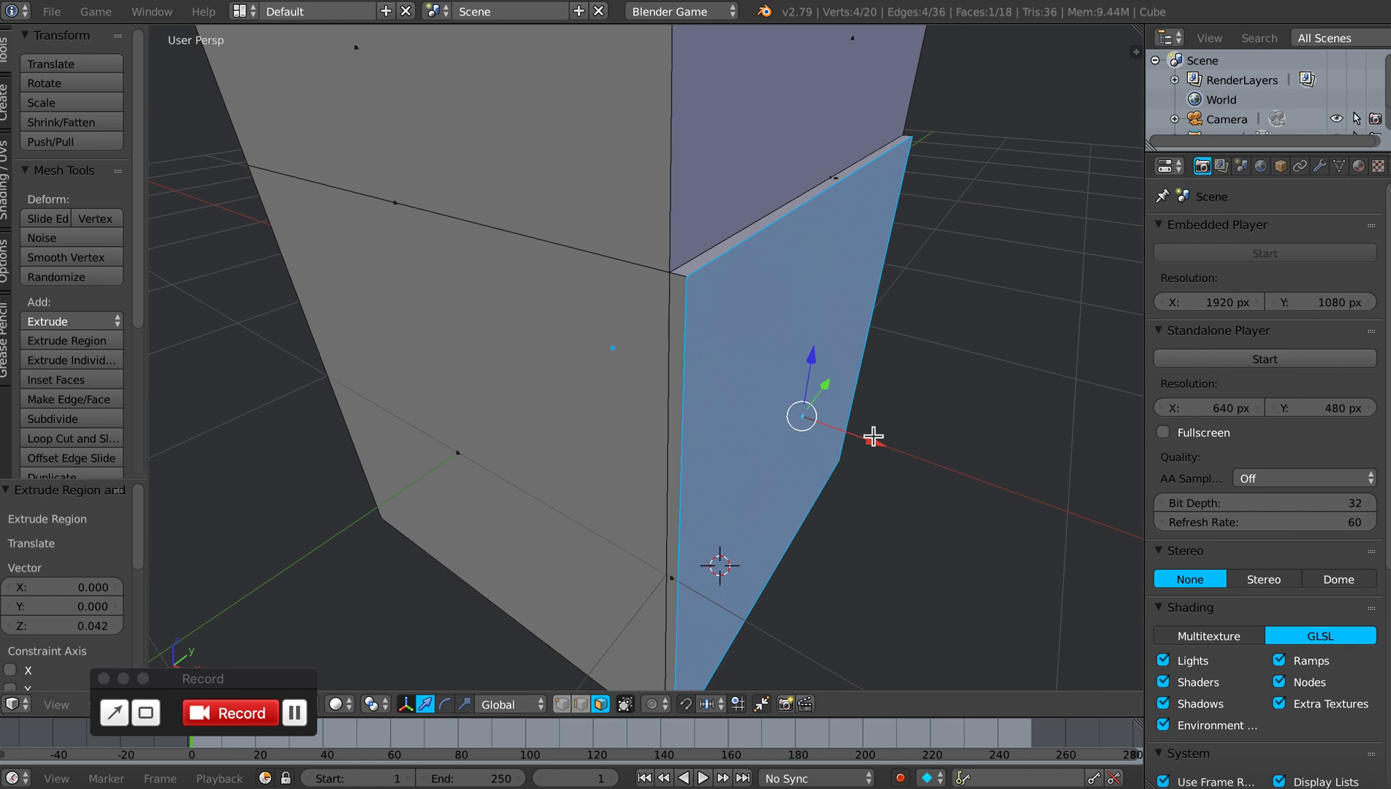
left_click_drag(879, 441, 874, 440)
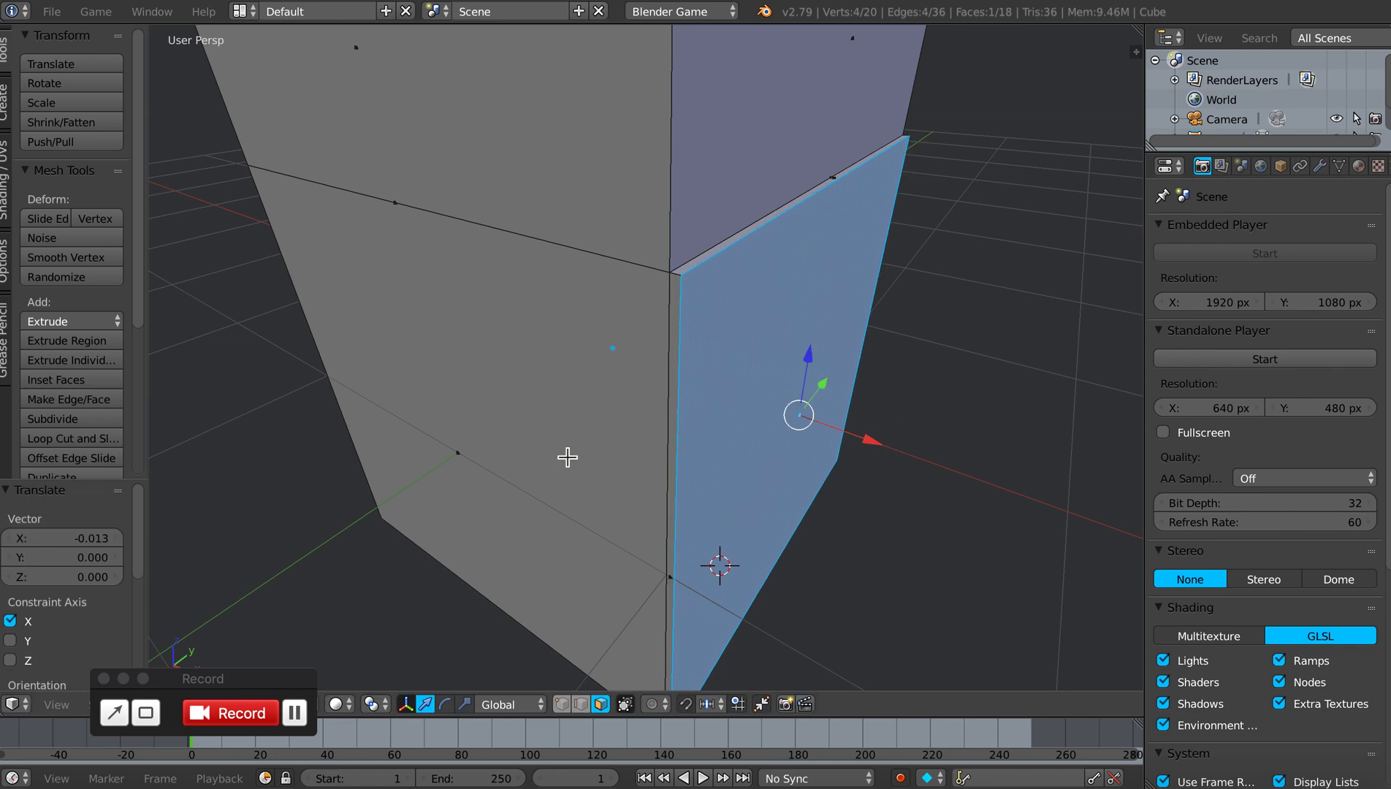
Step: Extrude the adjacent lower side face toward -Y outward by about 0.056
right_click(493, 459)
key("e")
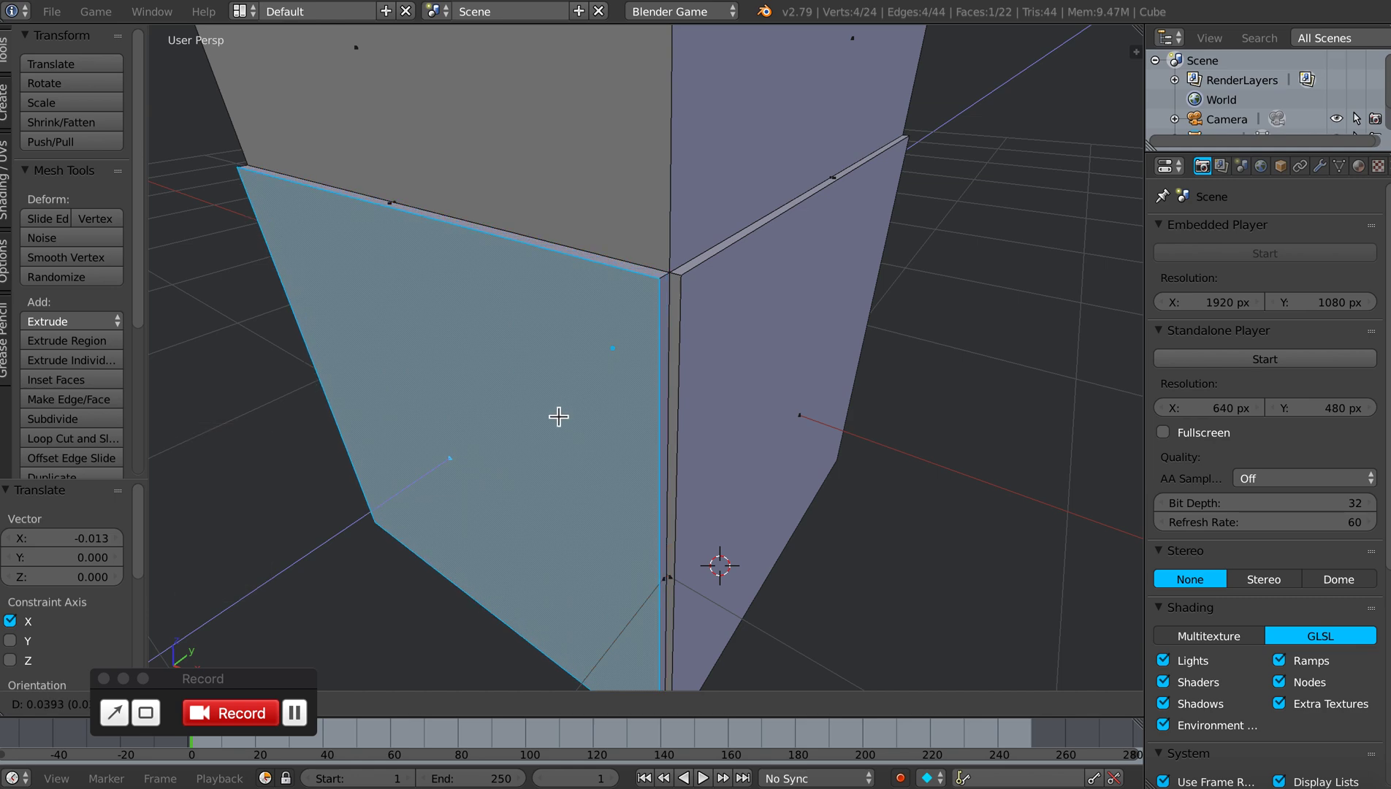
left_click(555, 417)
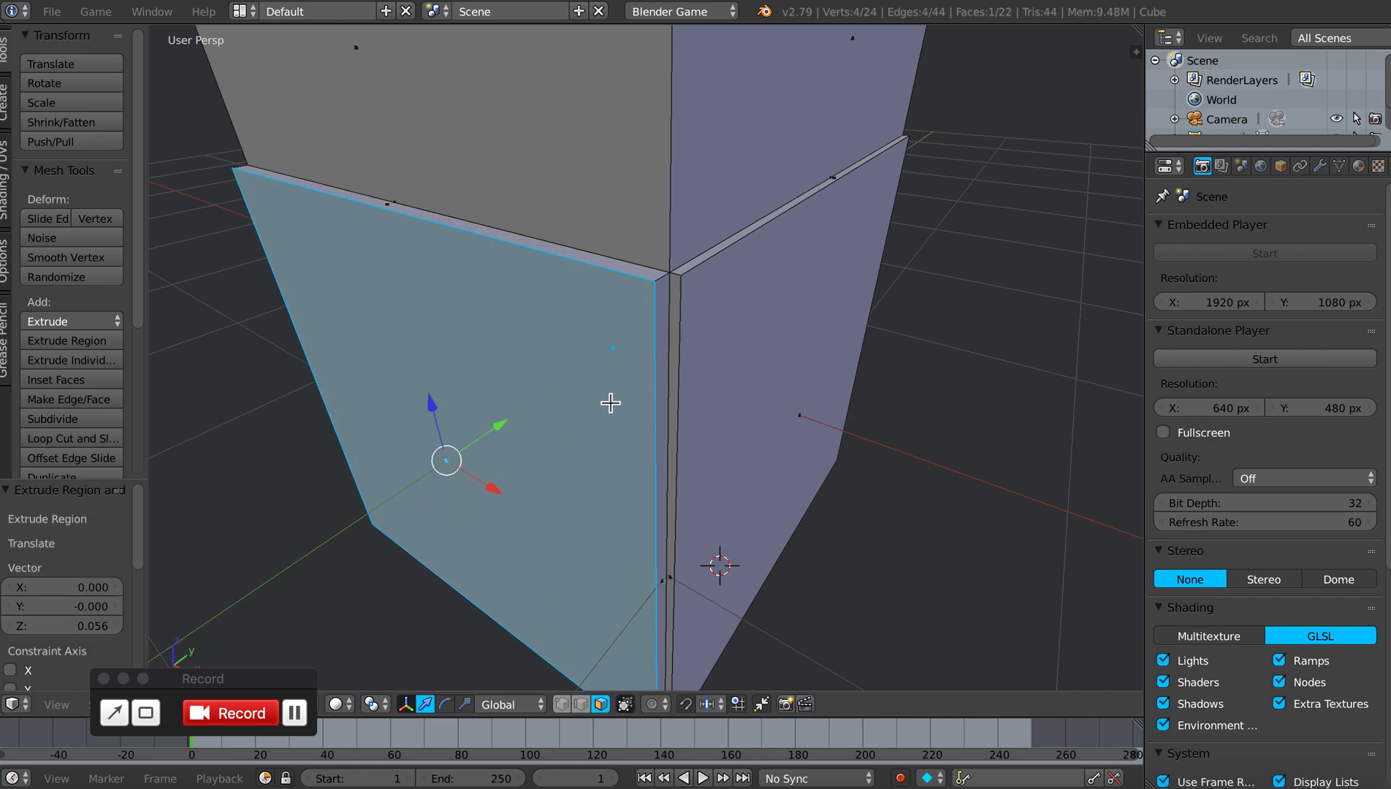
Step: Extrude the block's top face in place with zero offset and clear the selection
scroll(609, 400, "down", 3)
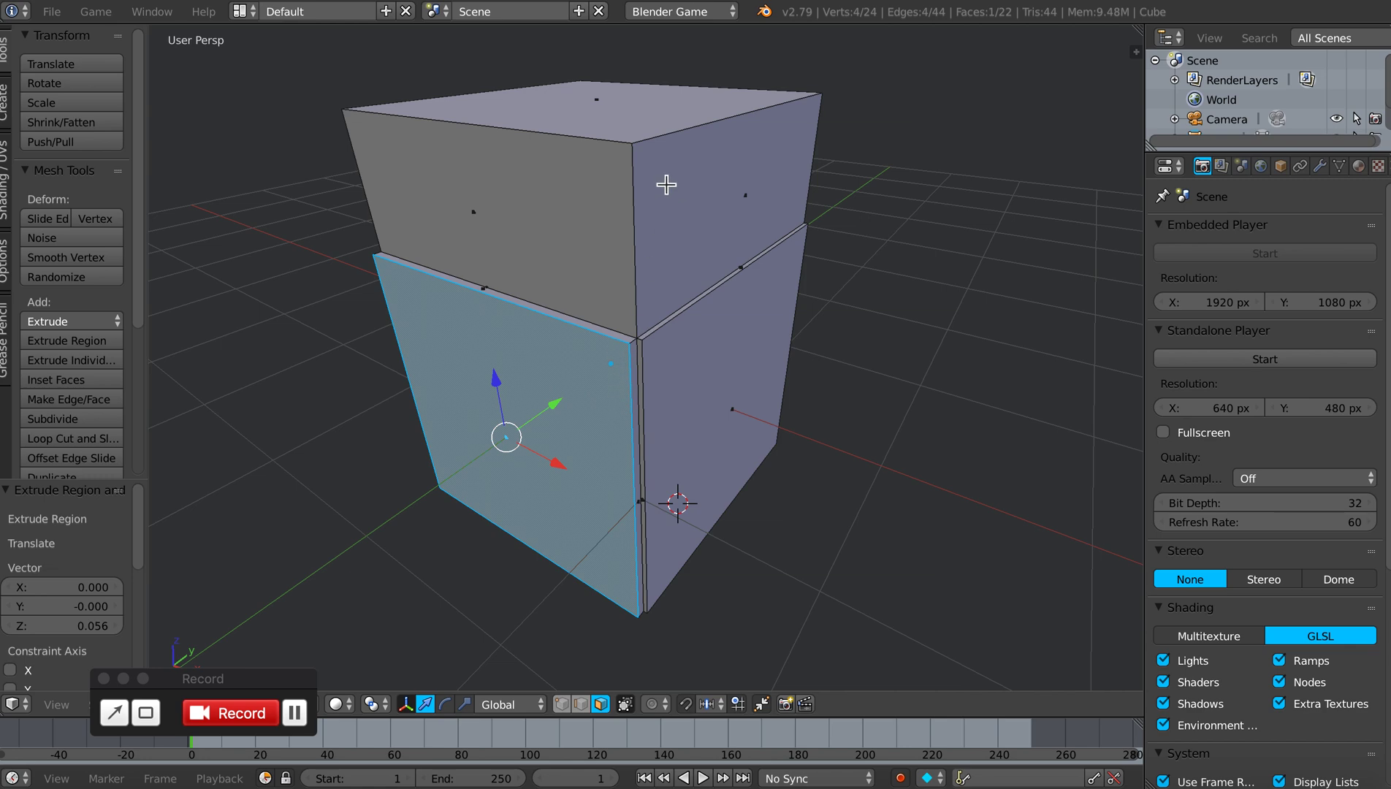
right_click(633, 125)
middle_click_drag(643, 162, 685, 252)
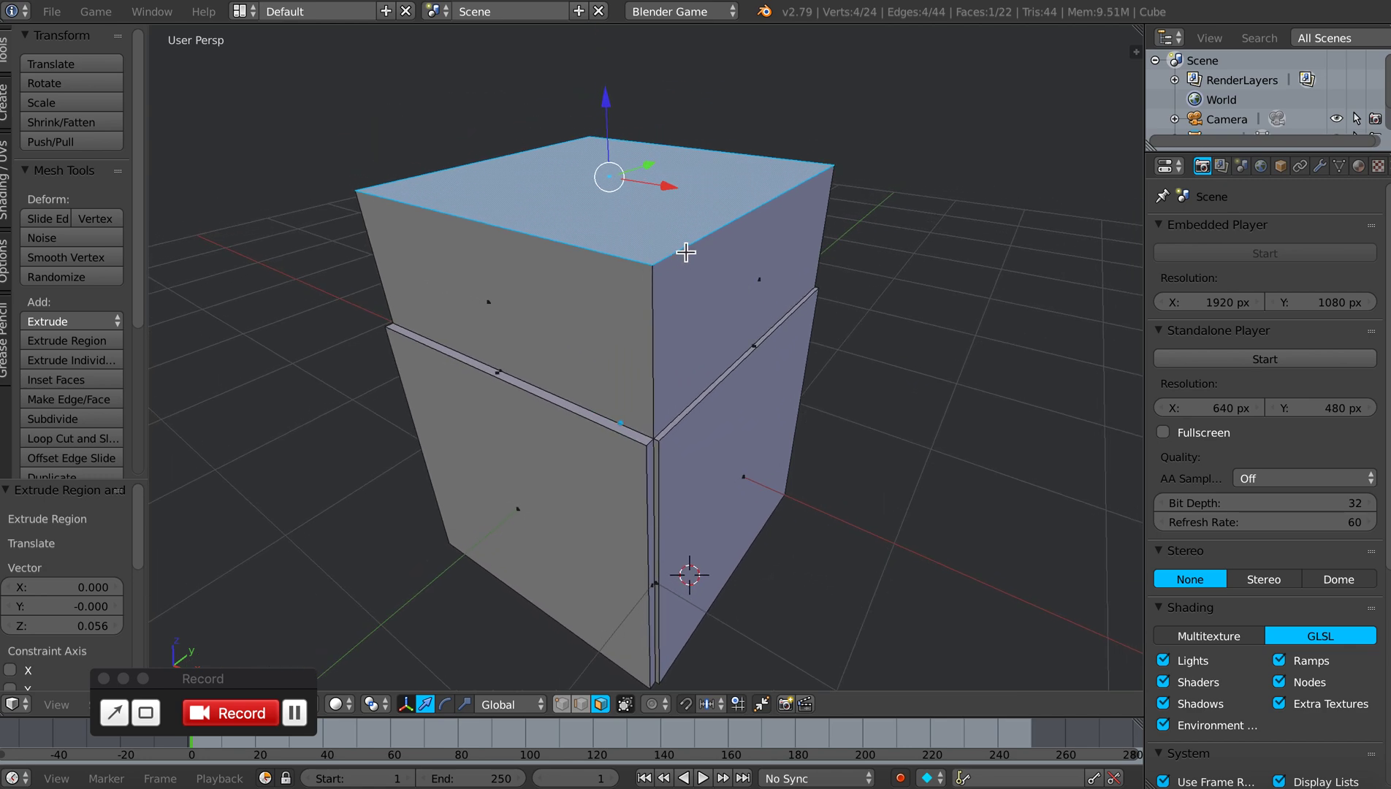
key("e")
right_click(685, 252)
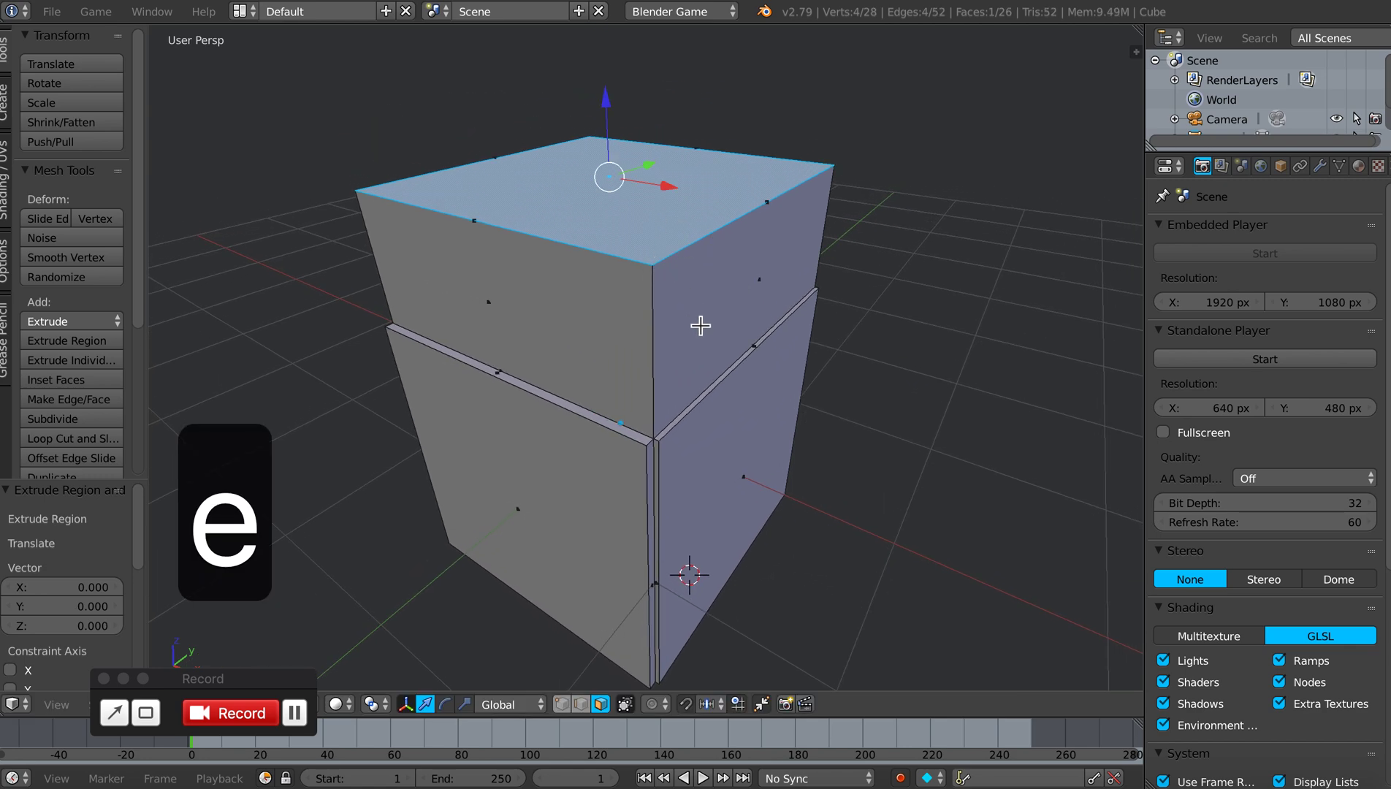
key("a")
mouse_move(693, 320)
middle_mouse_down()
mouse_move(690, 308)
mouse_move(702, 323)
middle_mouse_up()
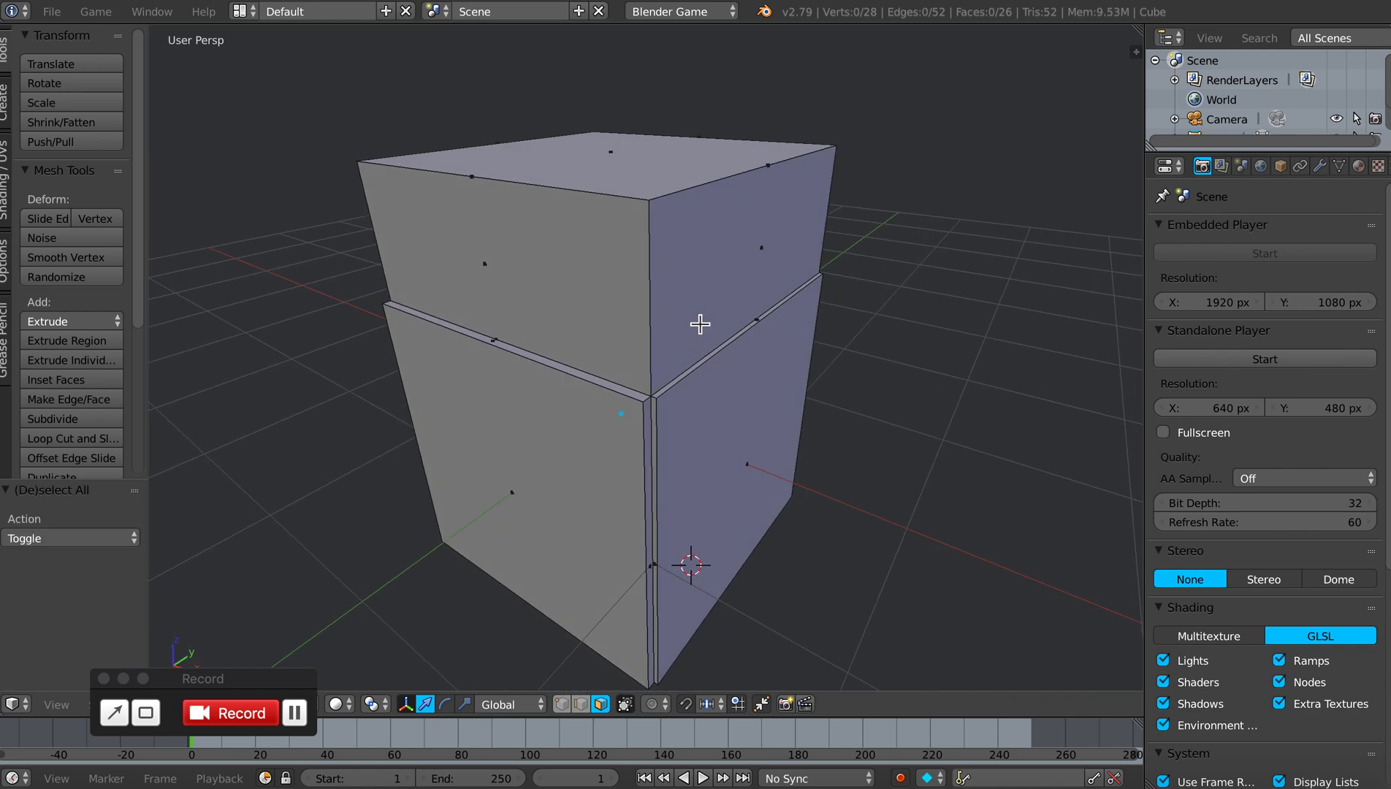
Step: Reselect the block's top face and widen the tool shelf so its full tool names fit
right_click(683, 159)
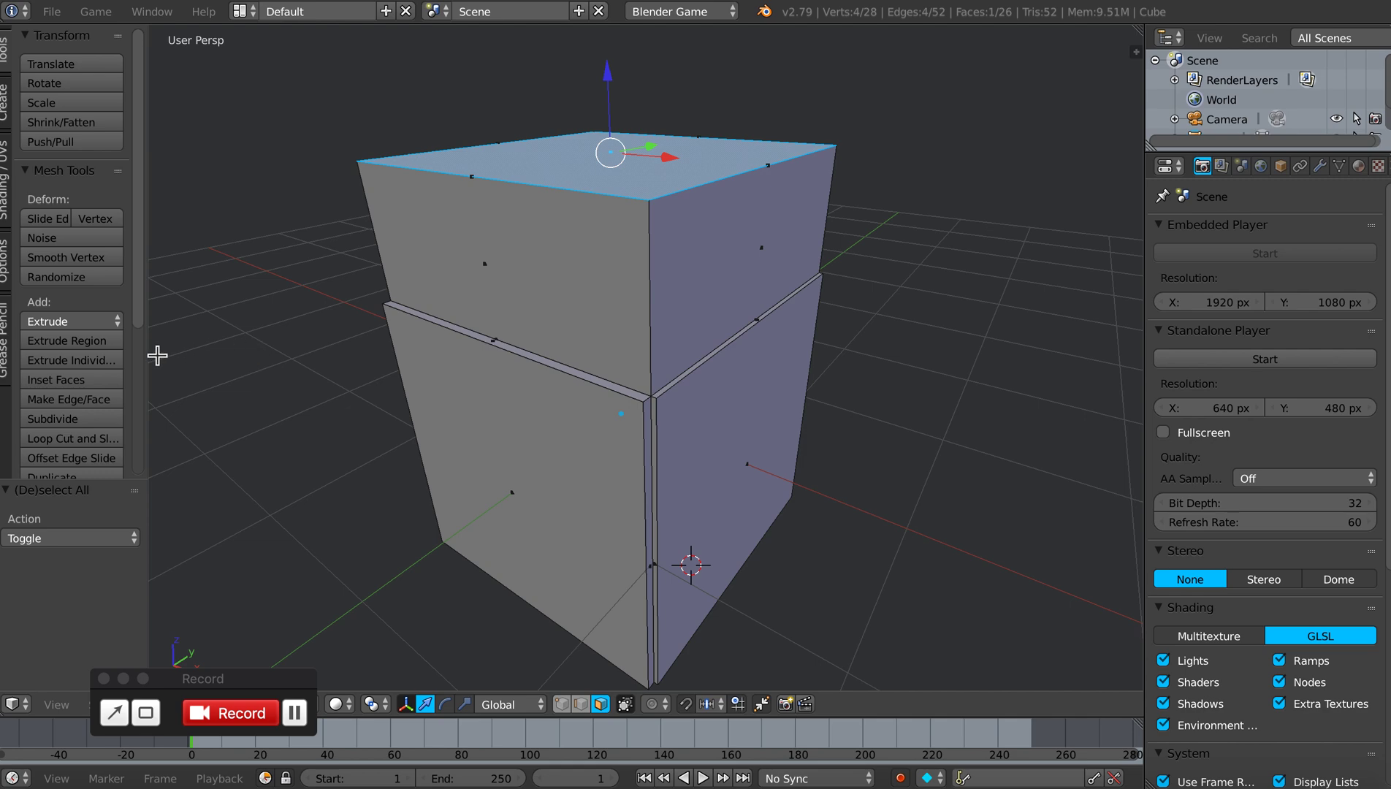
left_click_drag(152, 354, 218, 349)
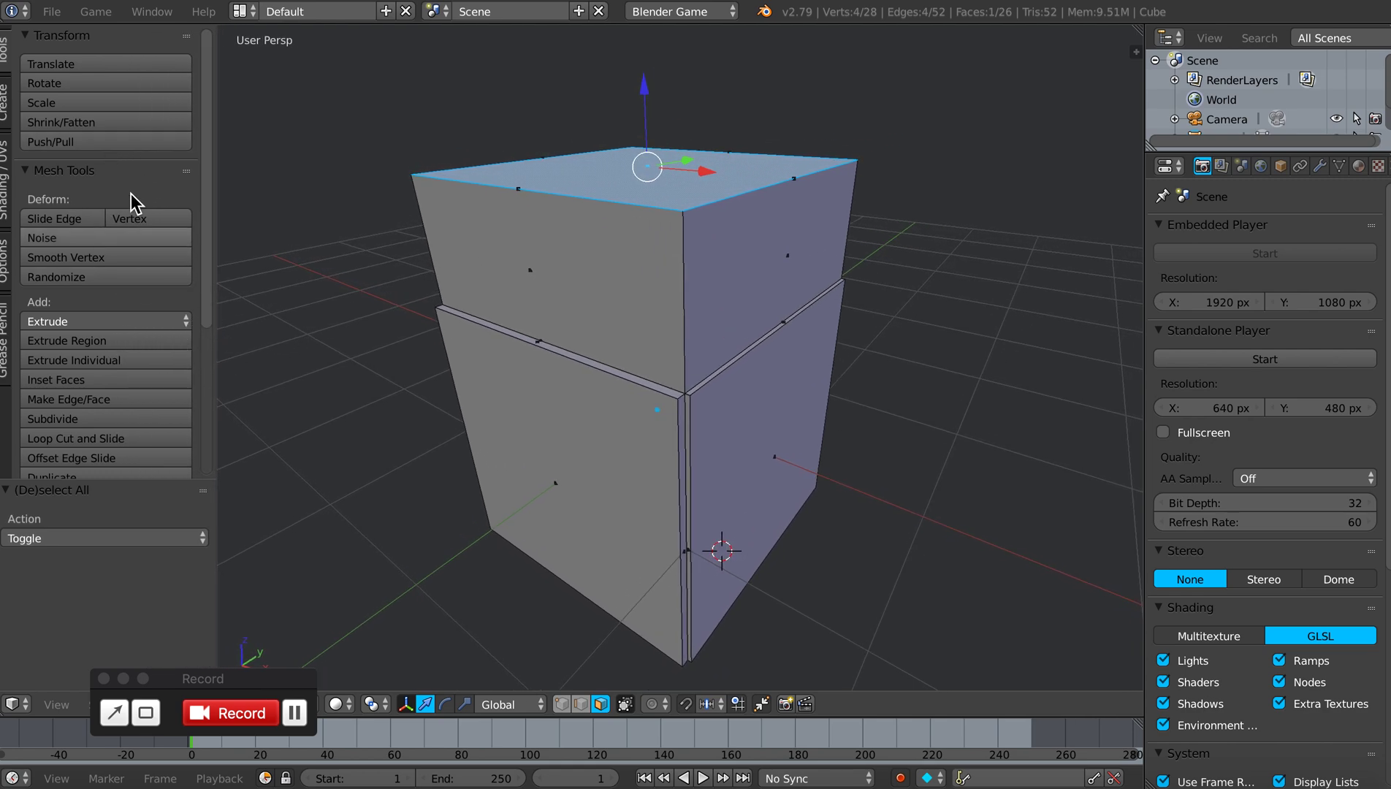
key("t")
key("t")
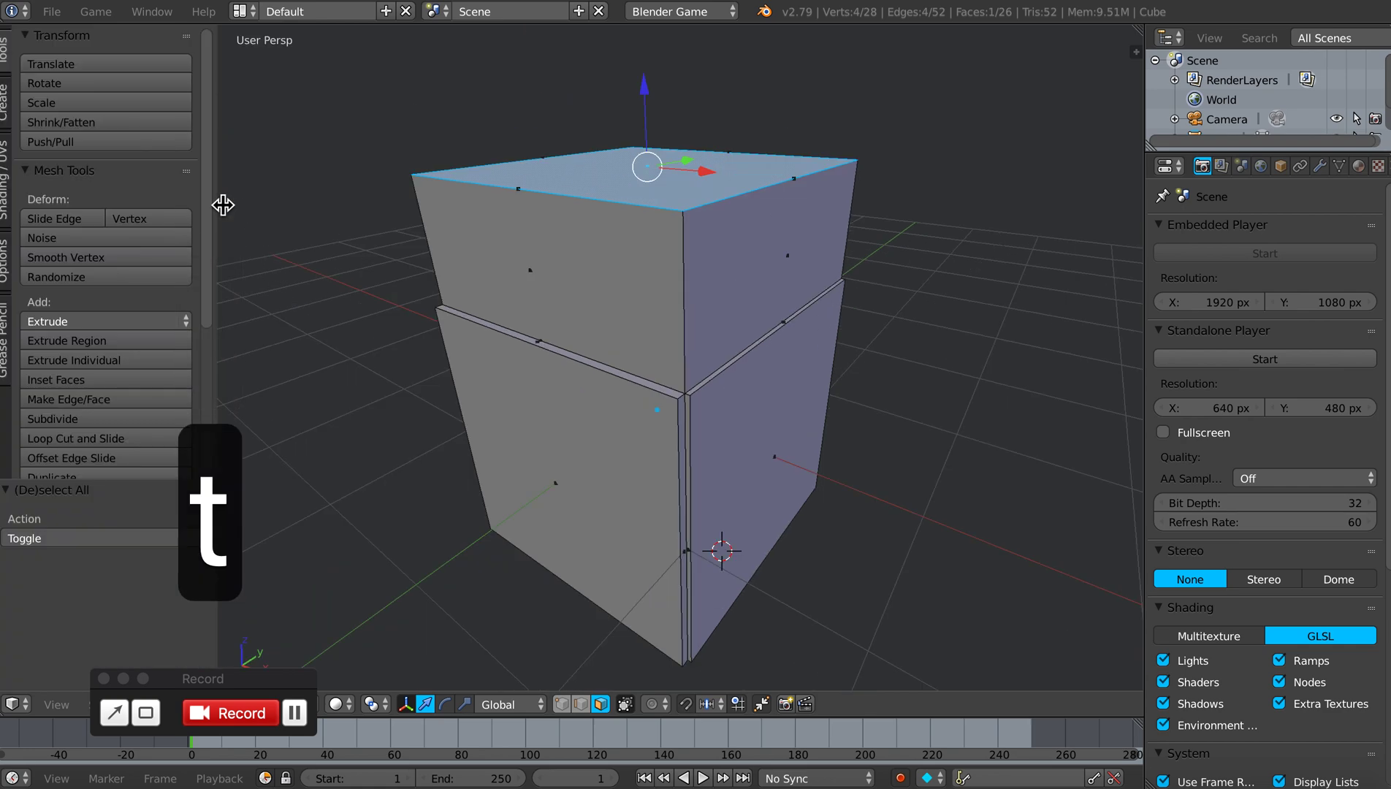
mouse_move(223, 206)
left_mouse_down()
mouse_move(286, 202)
mouse_move(224, 196)
mouse_move(267, 193)
mouse_move(232, 186)
left_mouse_up()
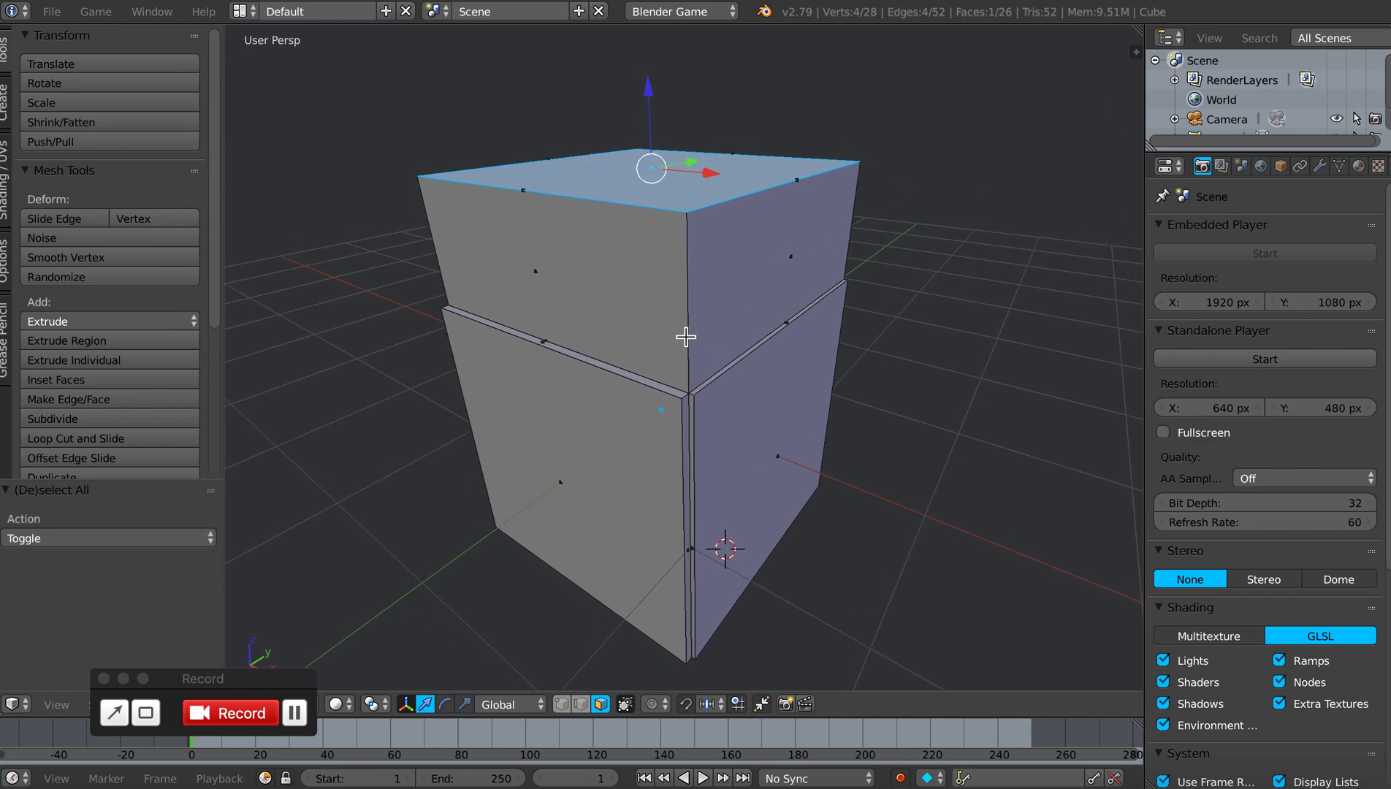
key("a")
key("a")
scroll(707, 324, "right", 5)
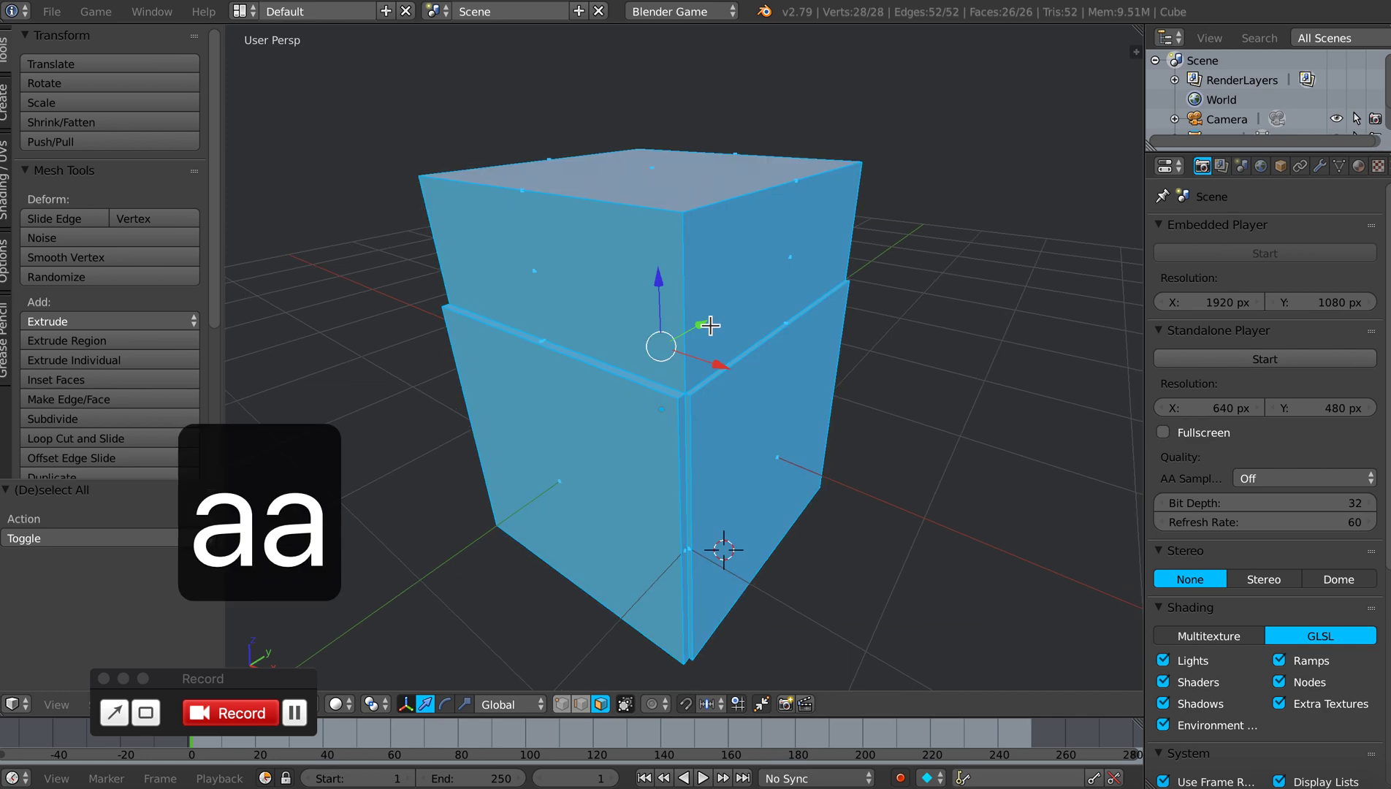
scroll(706, 326, "left", 3)
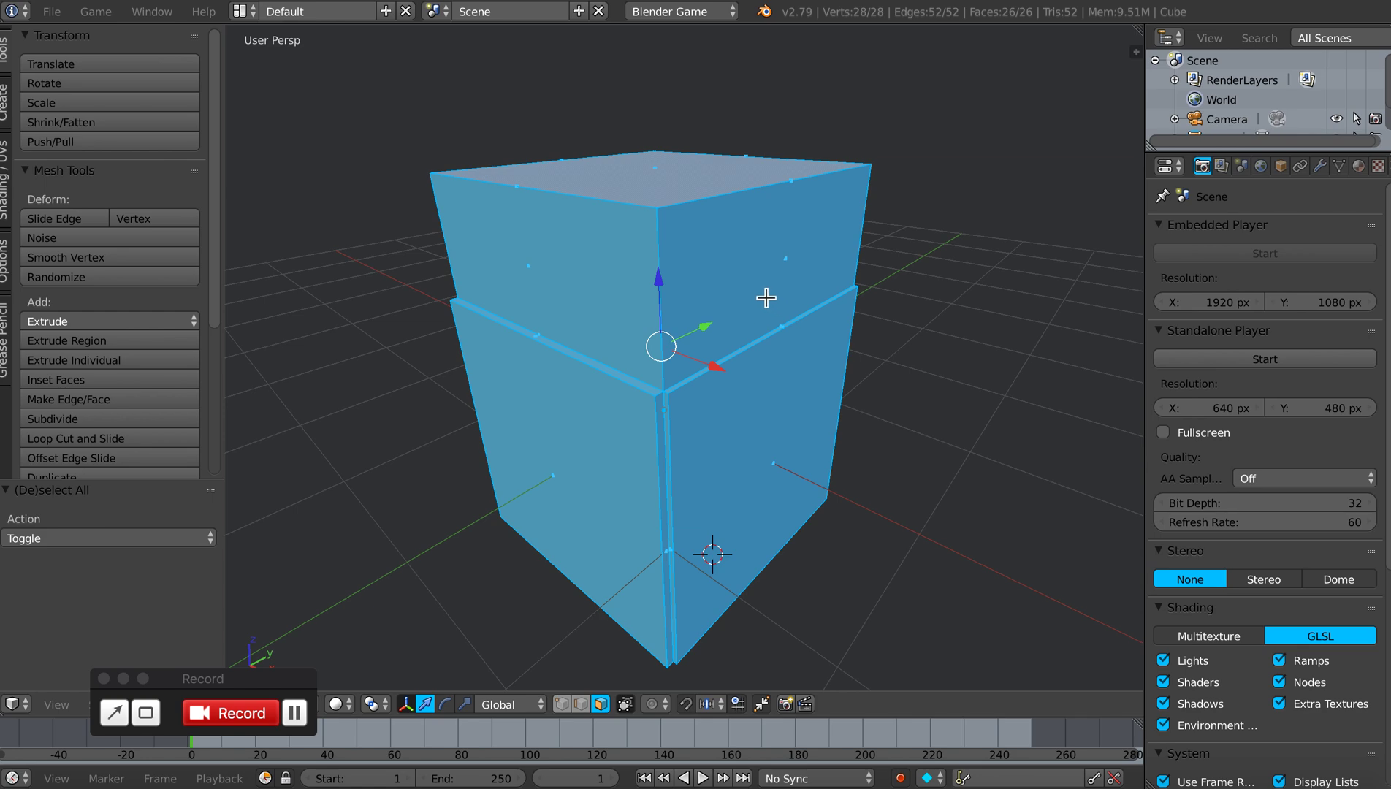
key("w")
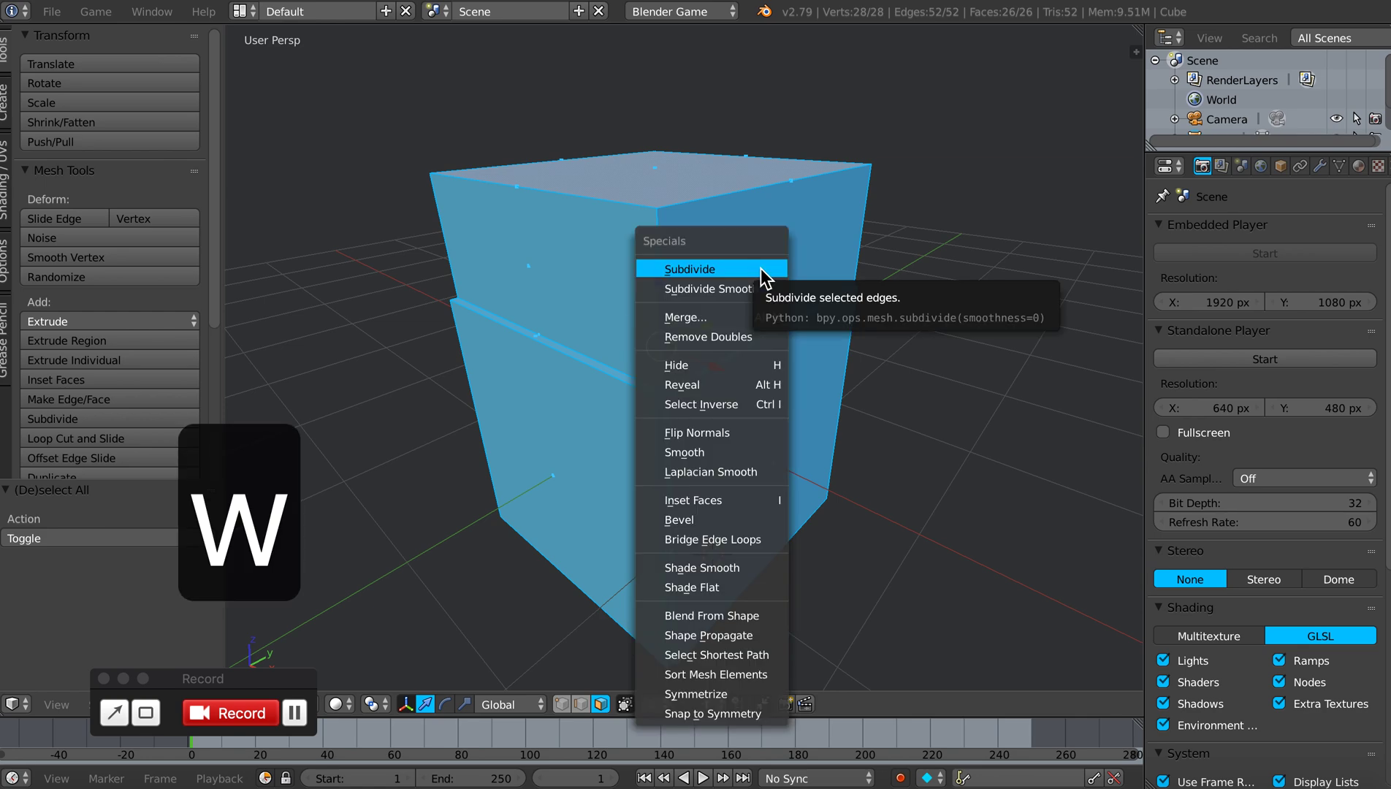
left_click(778, 337)
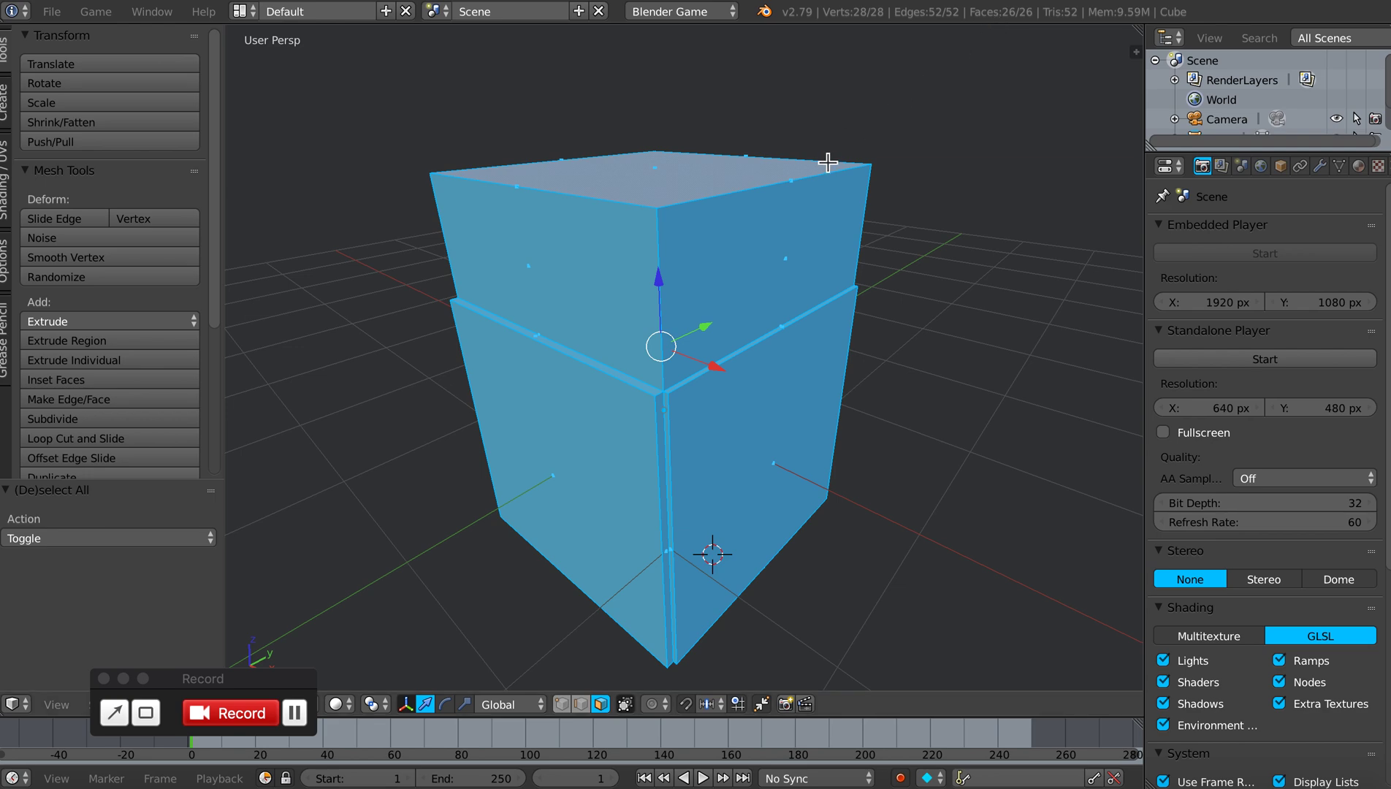
key("a")
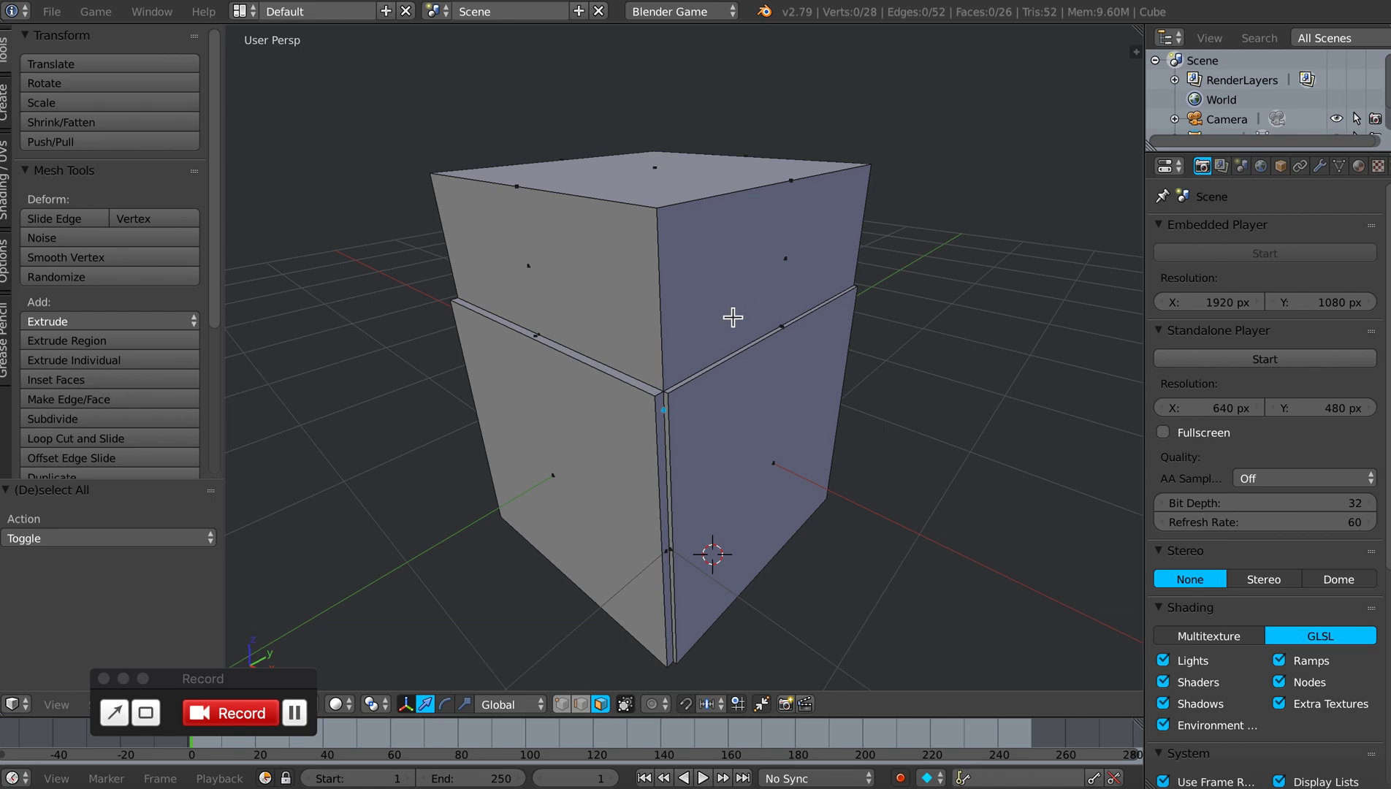
Step: Select the entire mesh, remove its double vertices, and clear the selection
key("a")
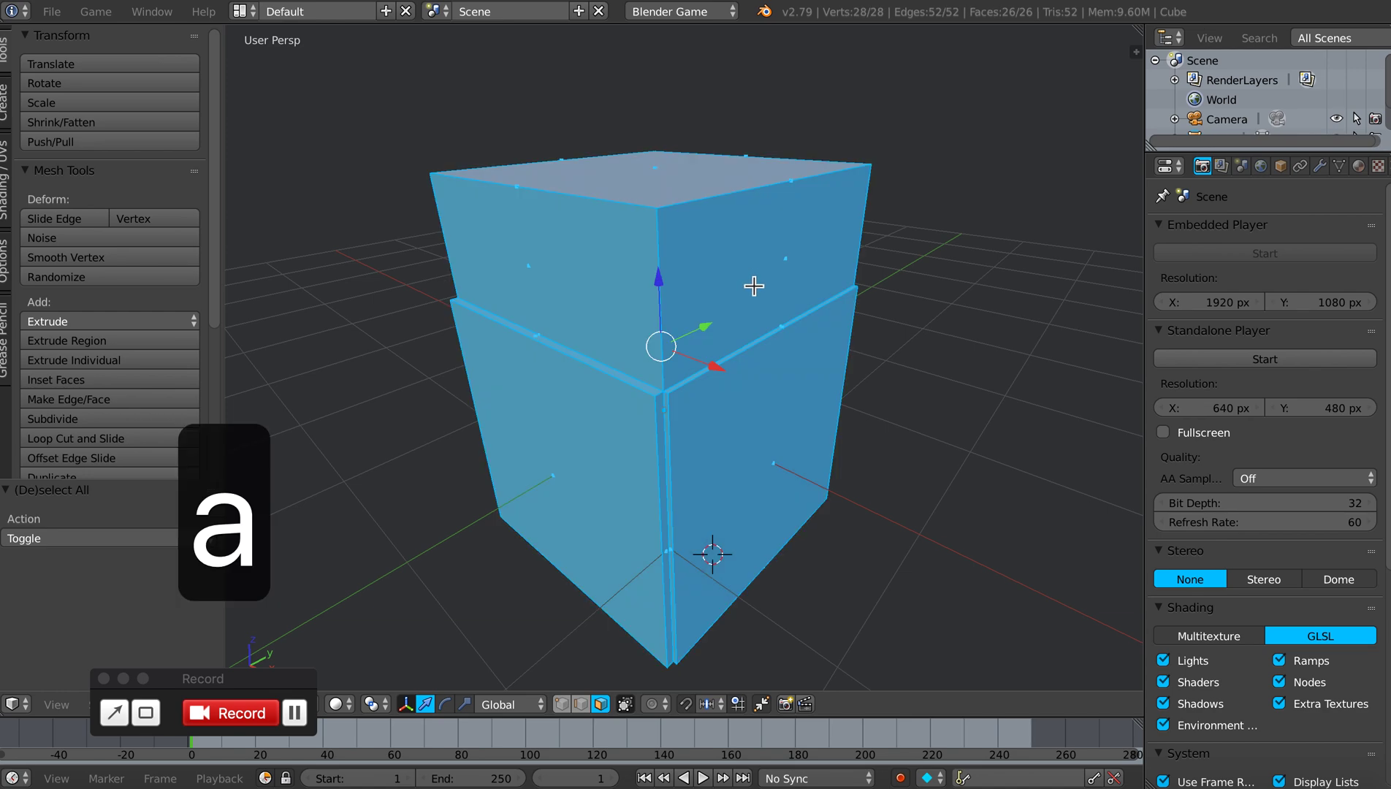
key("w")
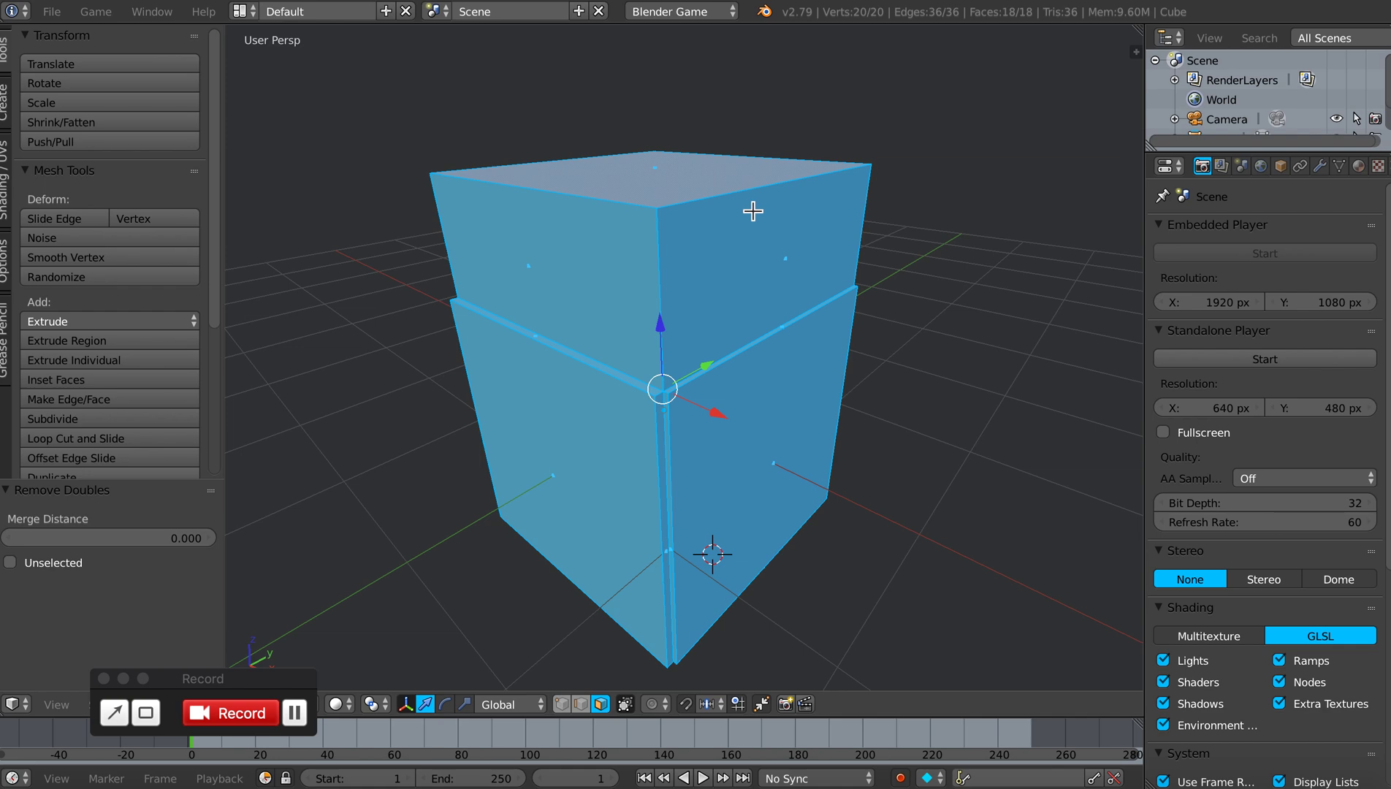
key("a")
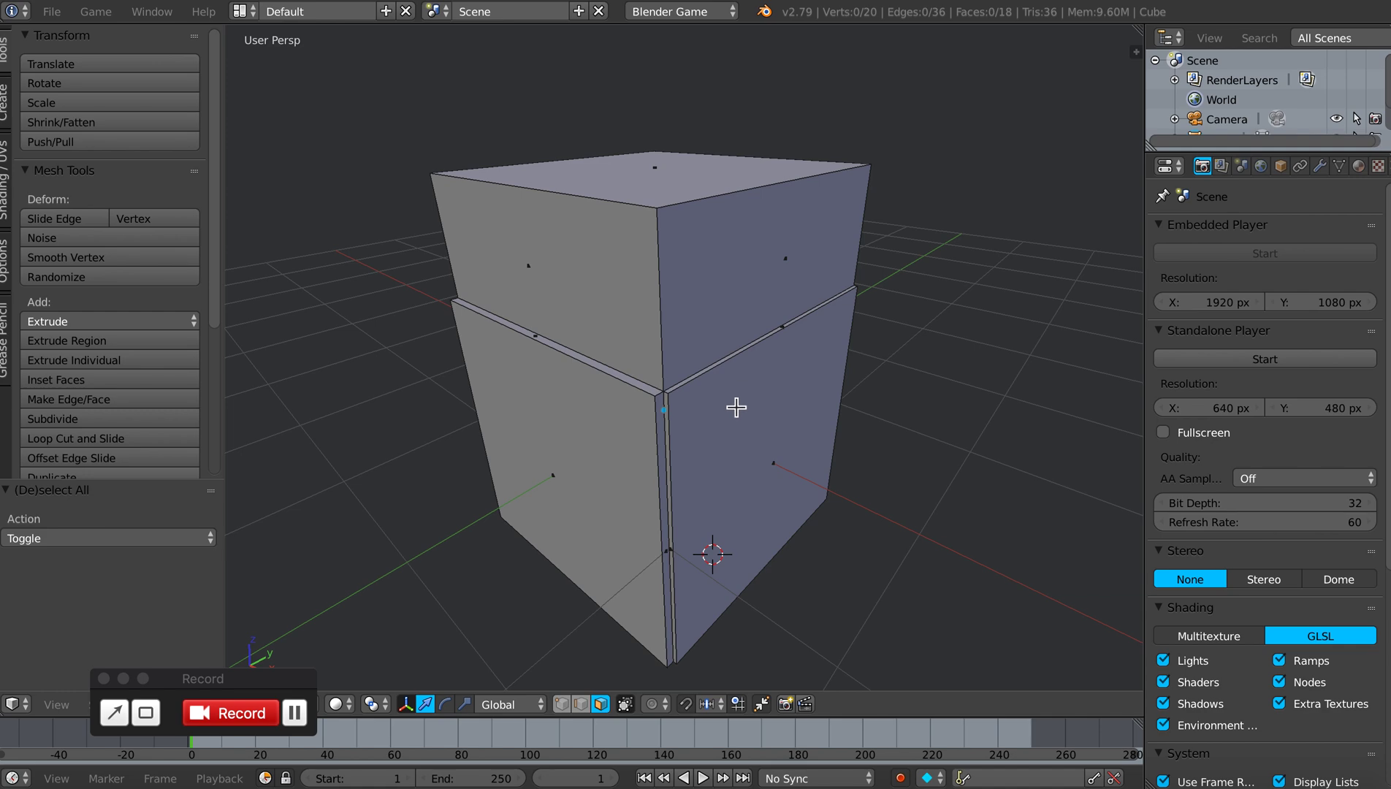
Step: Examine the thin ledges around the extruded lower side faces at the front corner, selecting the +X face and clearing the selection
scroll(736, 407, "up", 4)
left_click(765, 356)
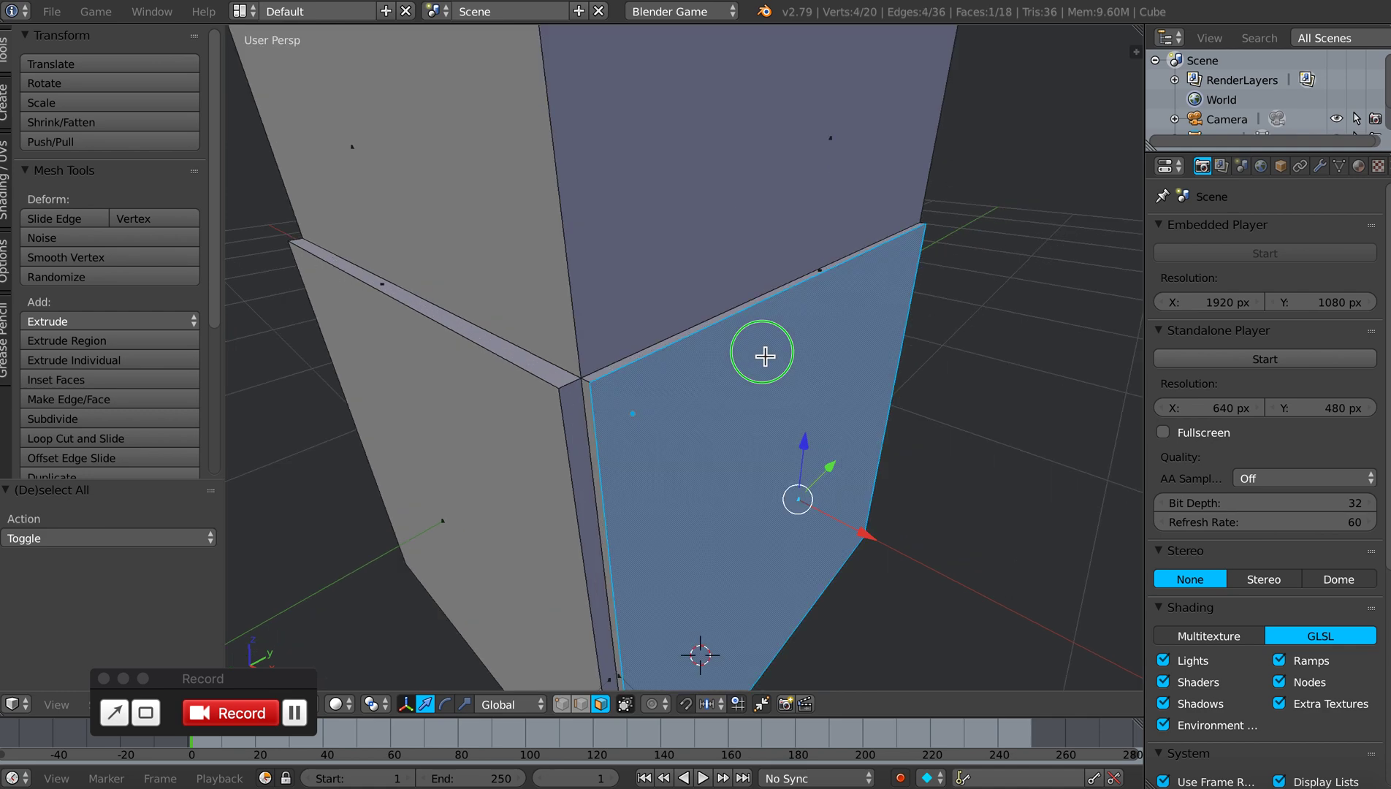
left_click(519, 404)
left_click(652, 391)
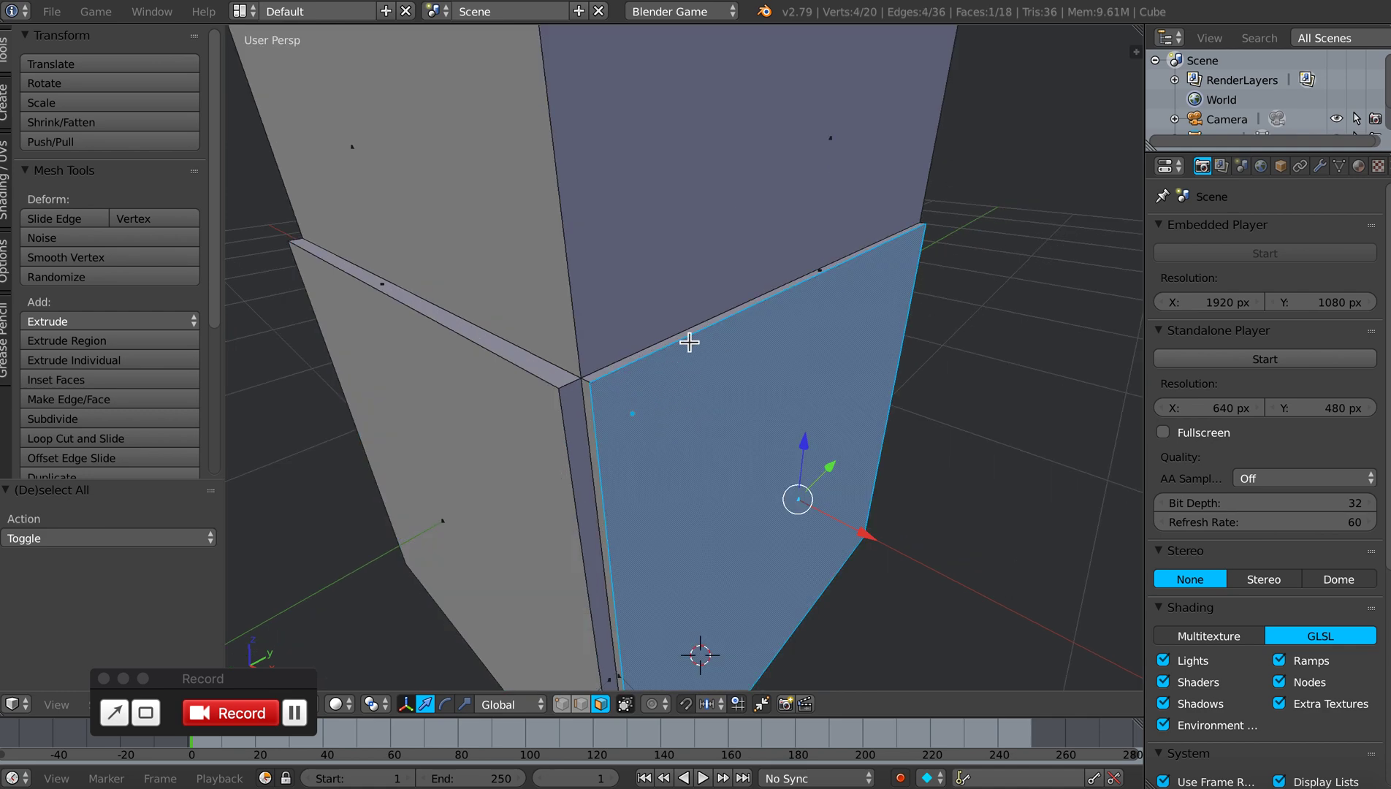
middle_click_drag(823, 353, 820, 307)
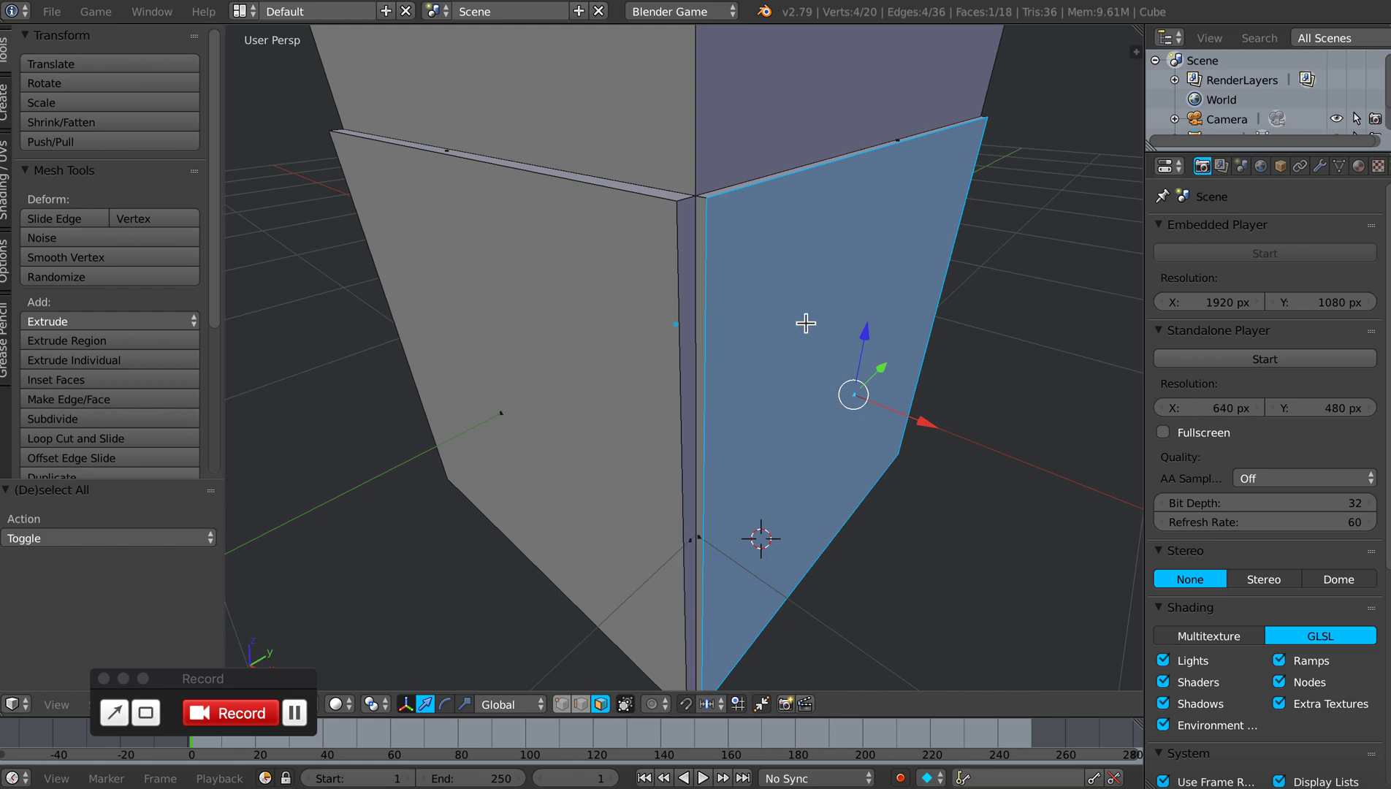
key("a")
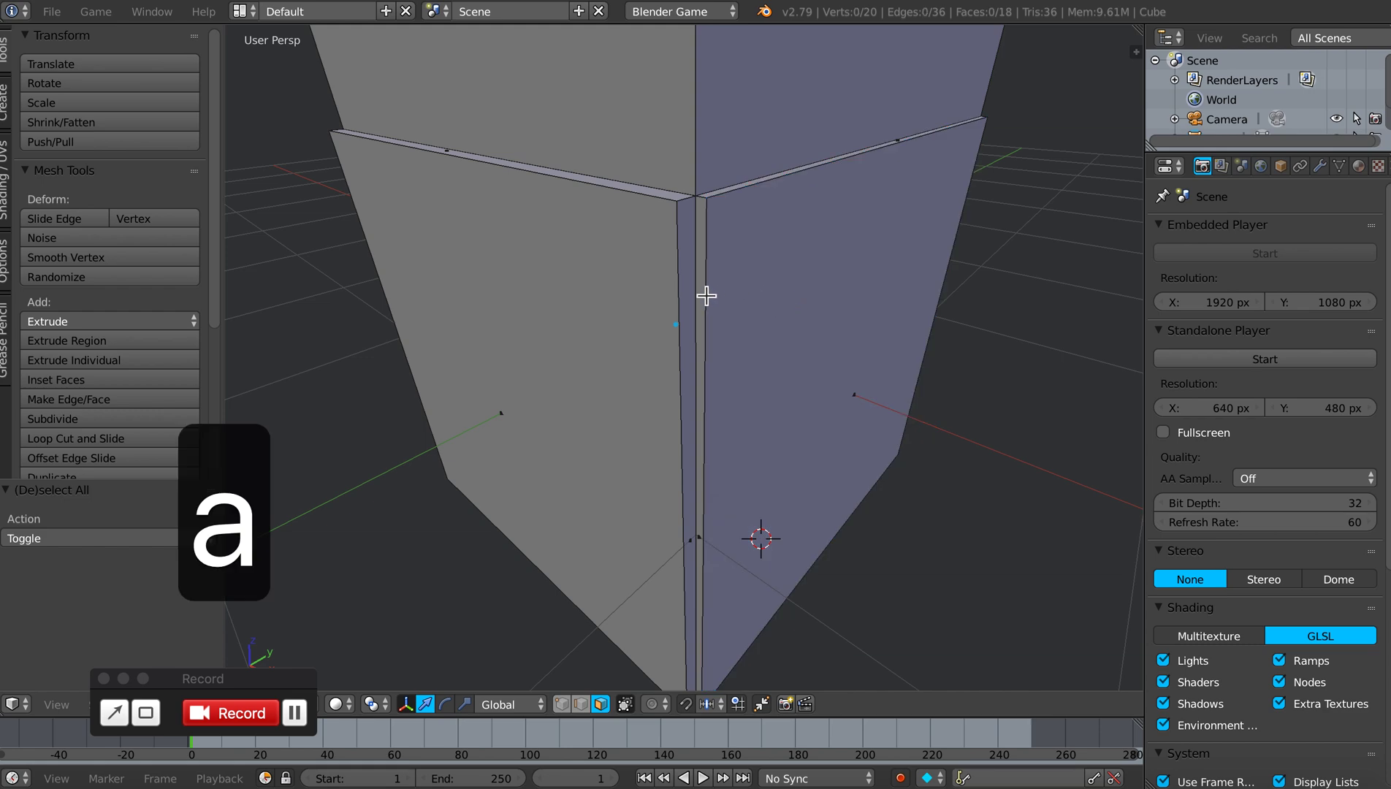
Step: Select the entire mesh and run the Remove Doubles mesh tool on it
key("a")
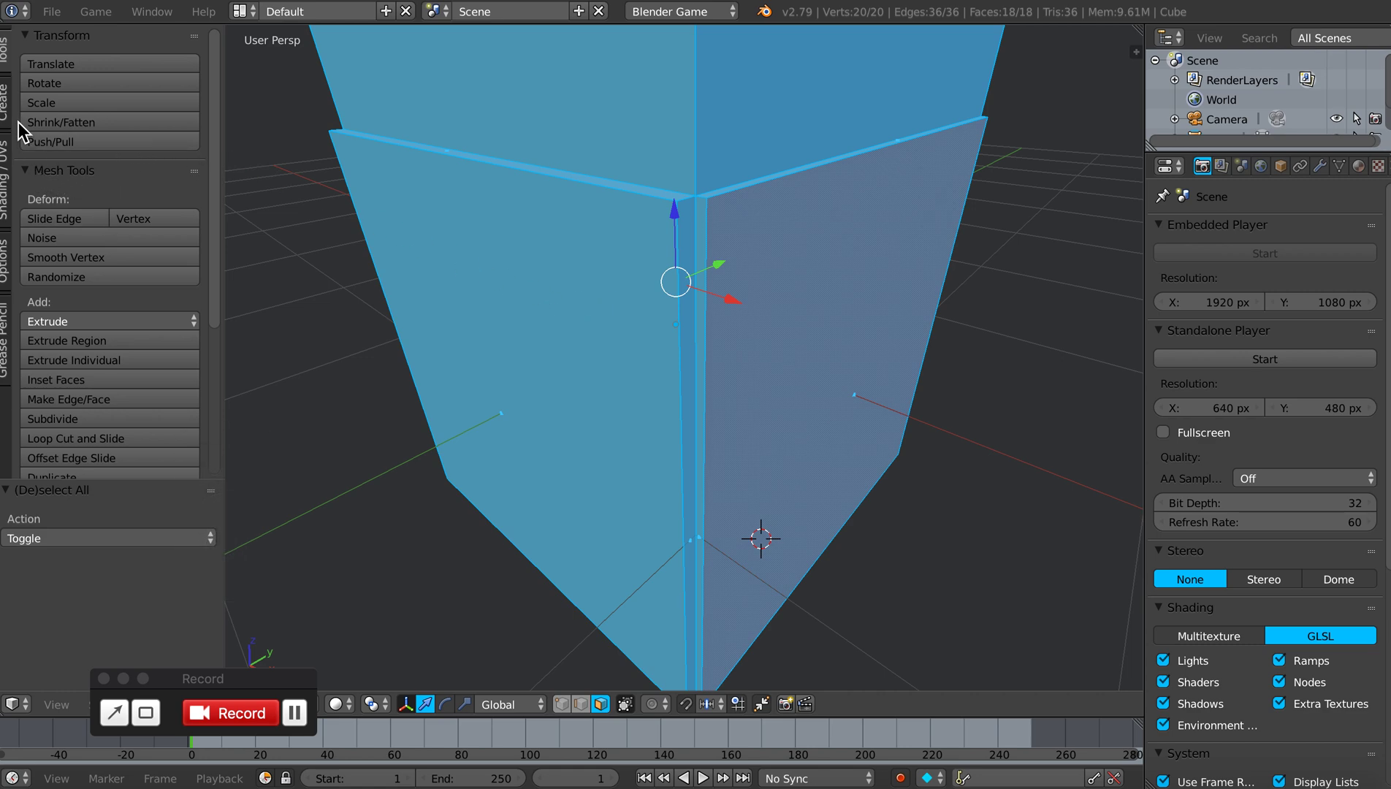
left_click(6, 106)
left_click(8, 48)
left_click(7, 101)
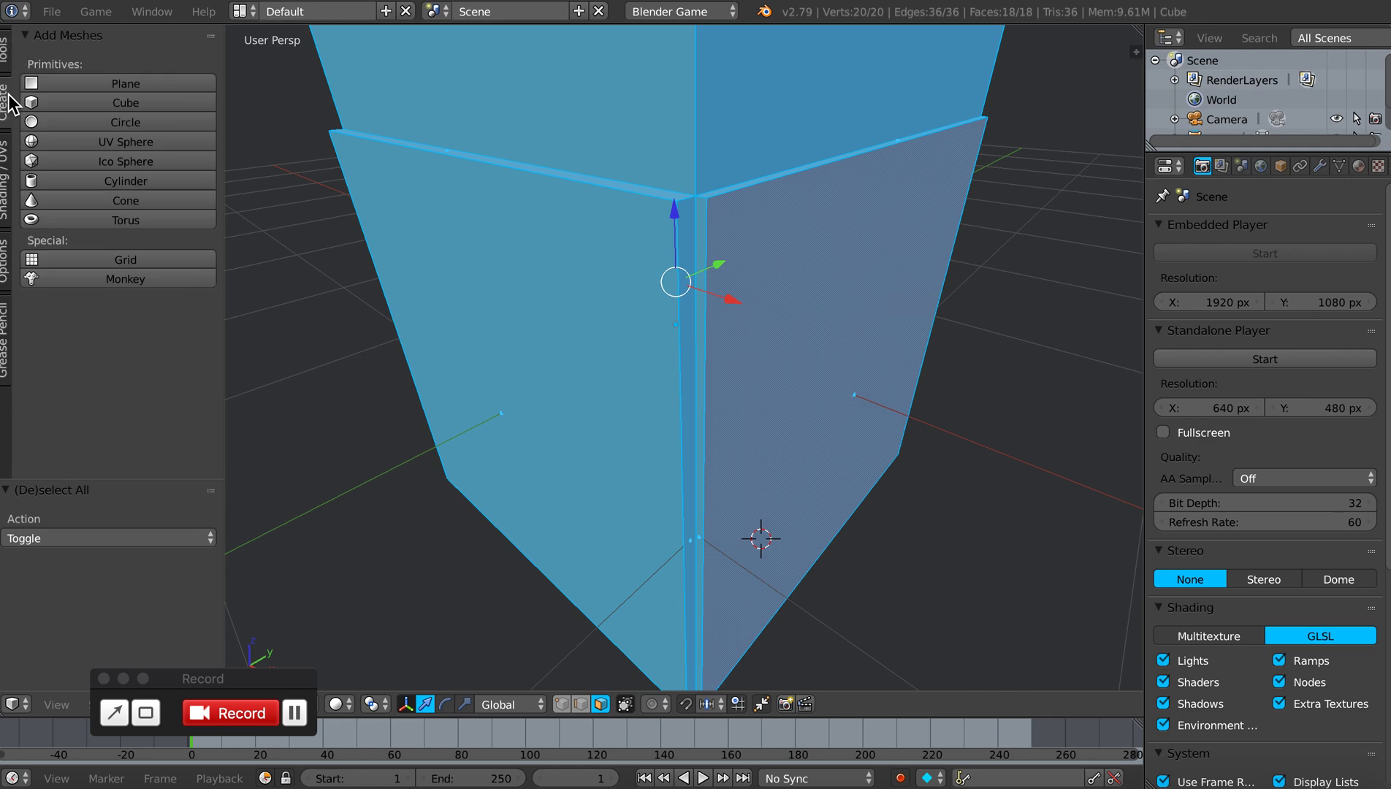
left_click(7, 55)
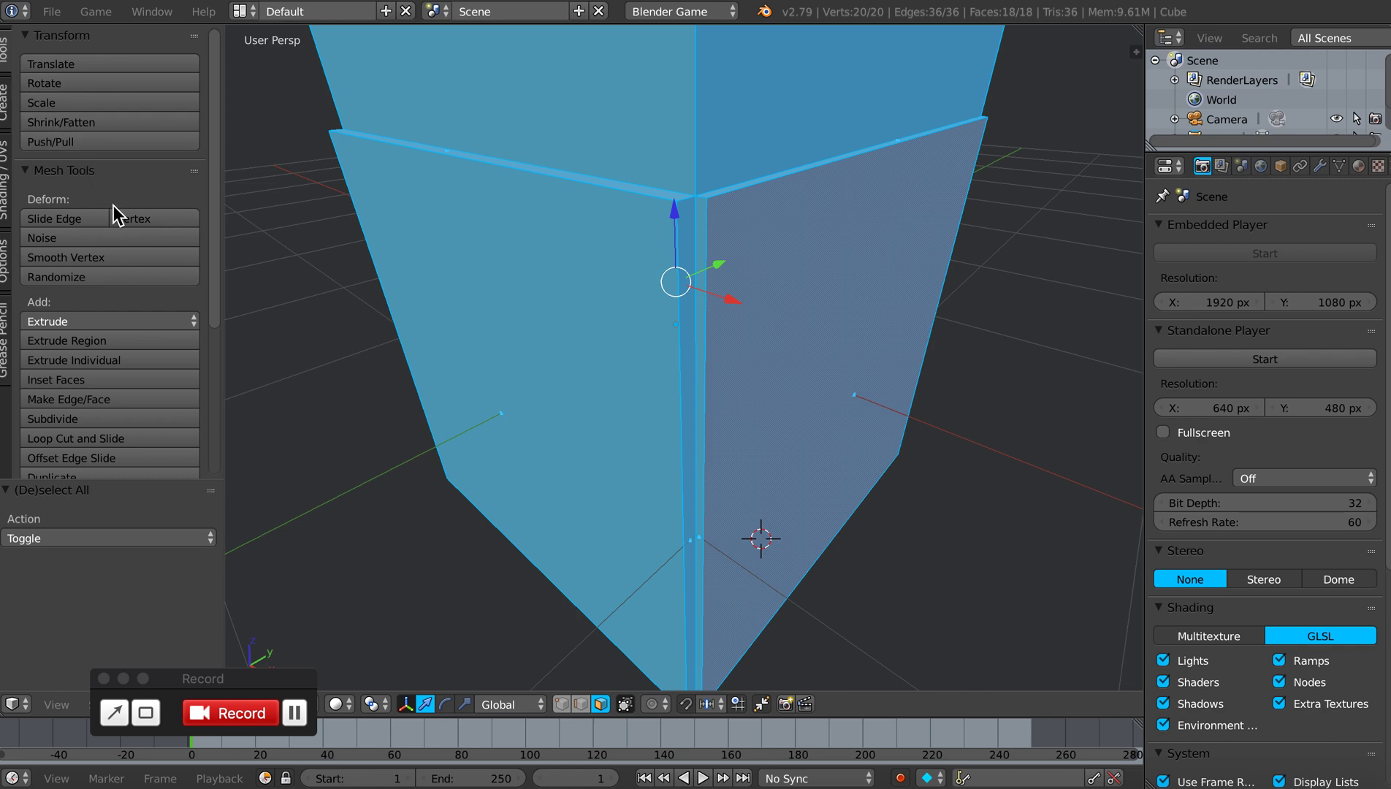
scroll(114, 207, "down", 5)
scroll(118, 207, "down", 2)
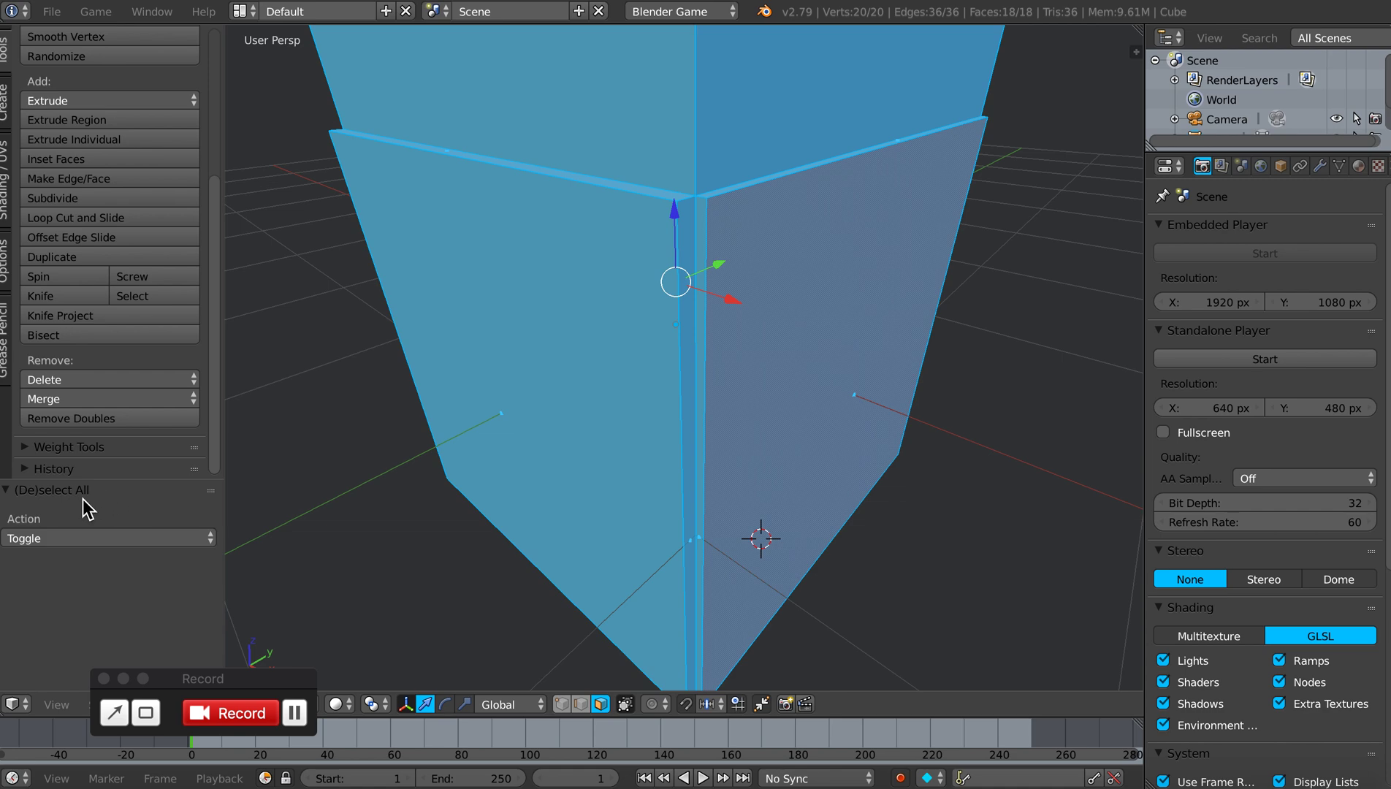
left_click(111, 420)
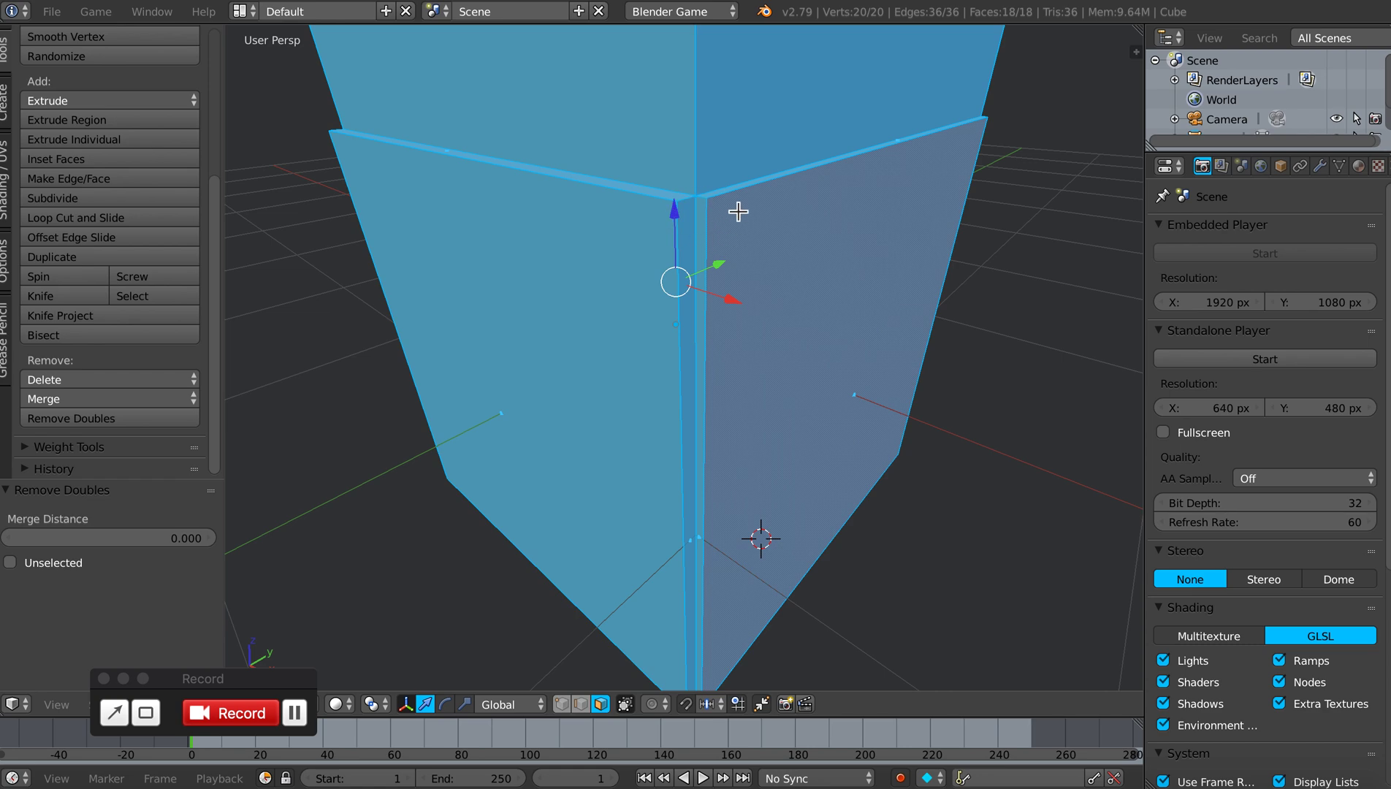
Step: Set the Remove Doubles merge distance to 0.060 to collapse both thin ledges, then clear the selection
left_click(211, 540)
left_click(211, 540)
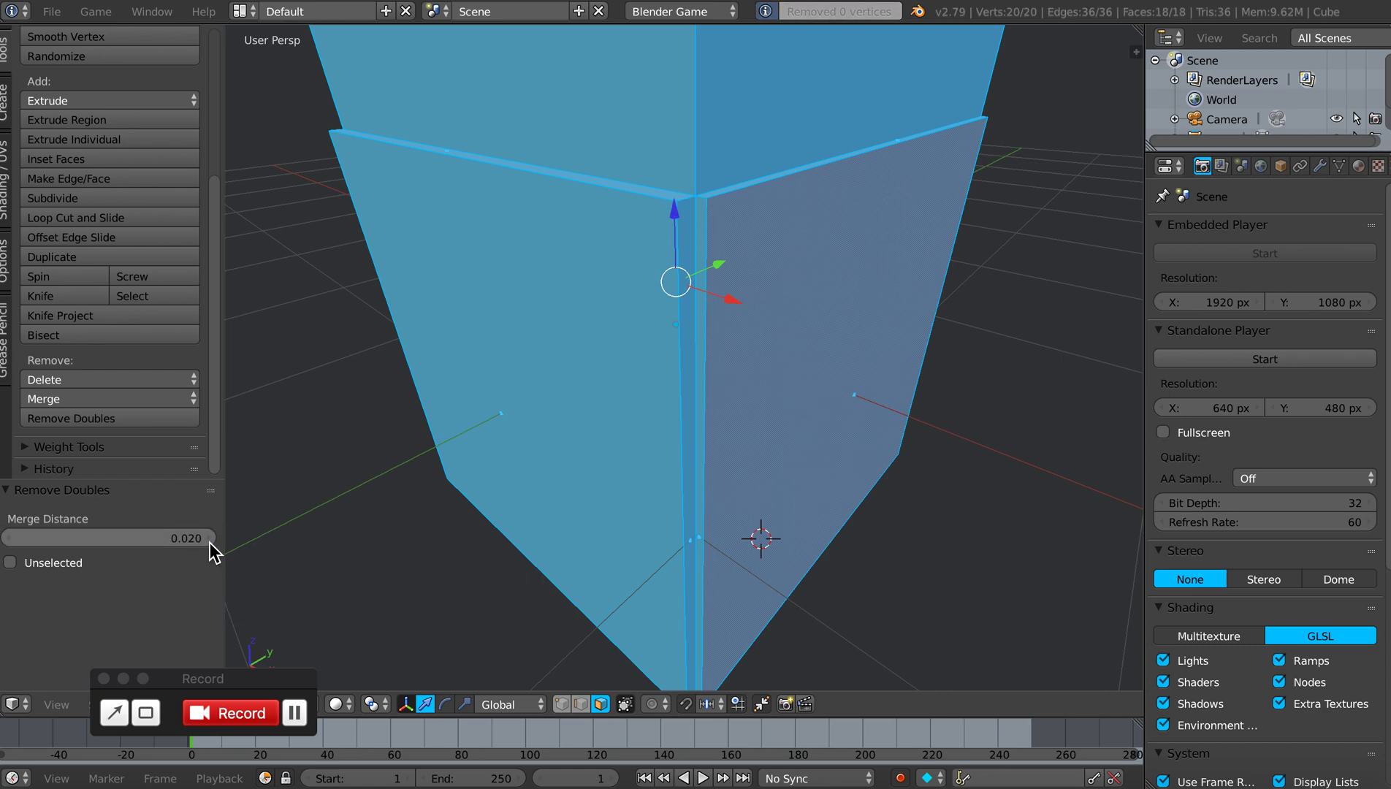
left_click(211, 540)
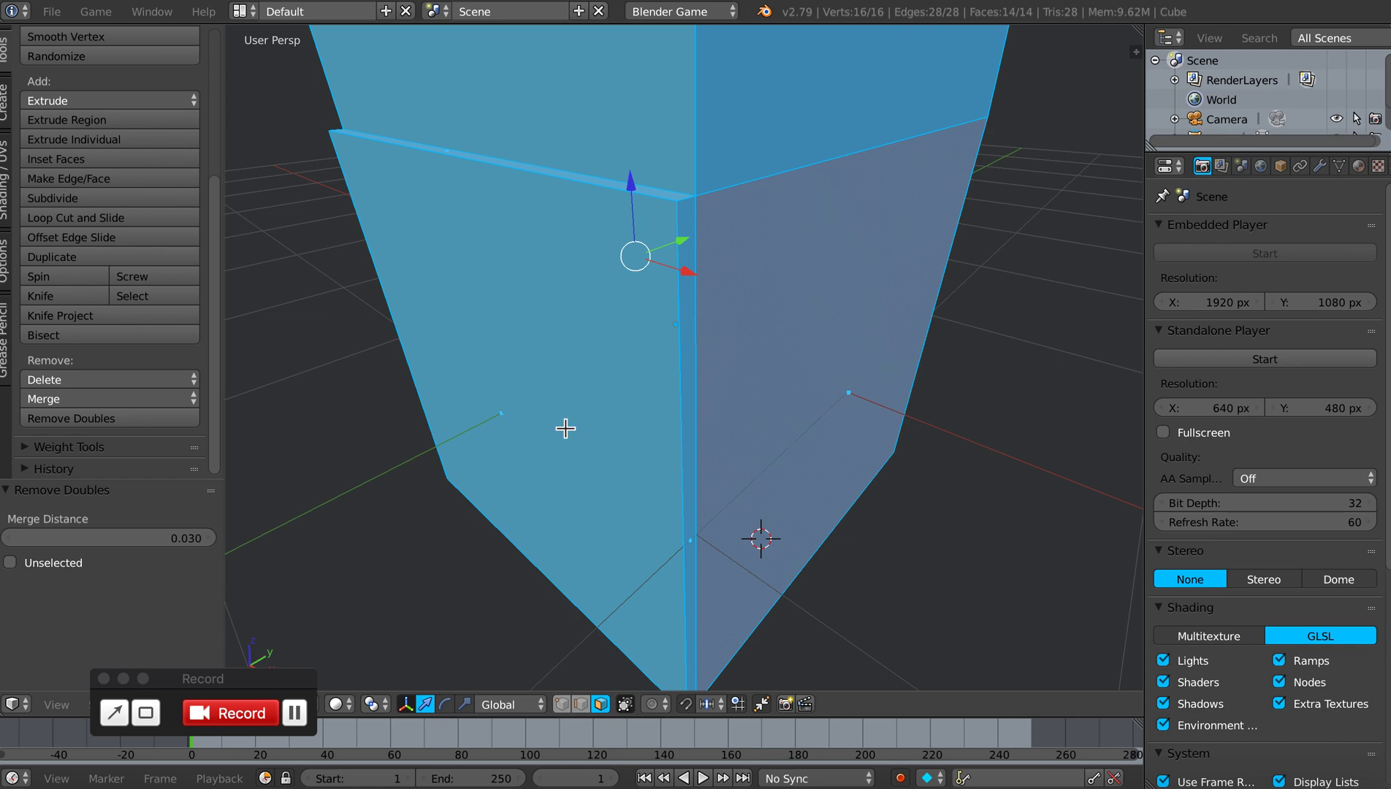
left_click(213, 538)
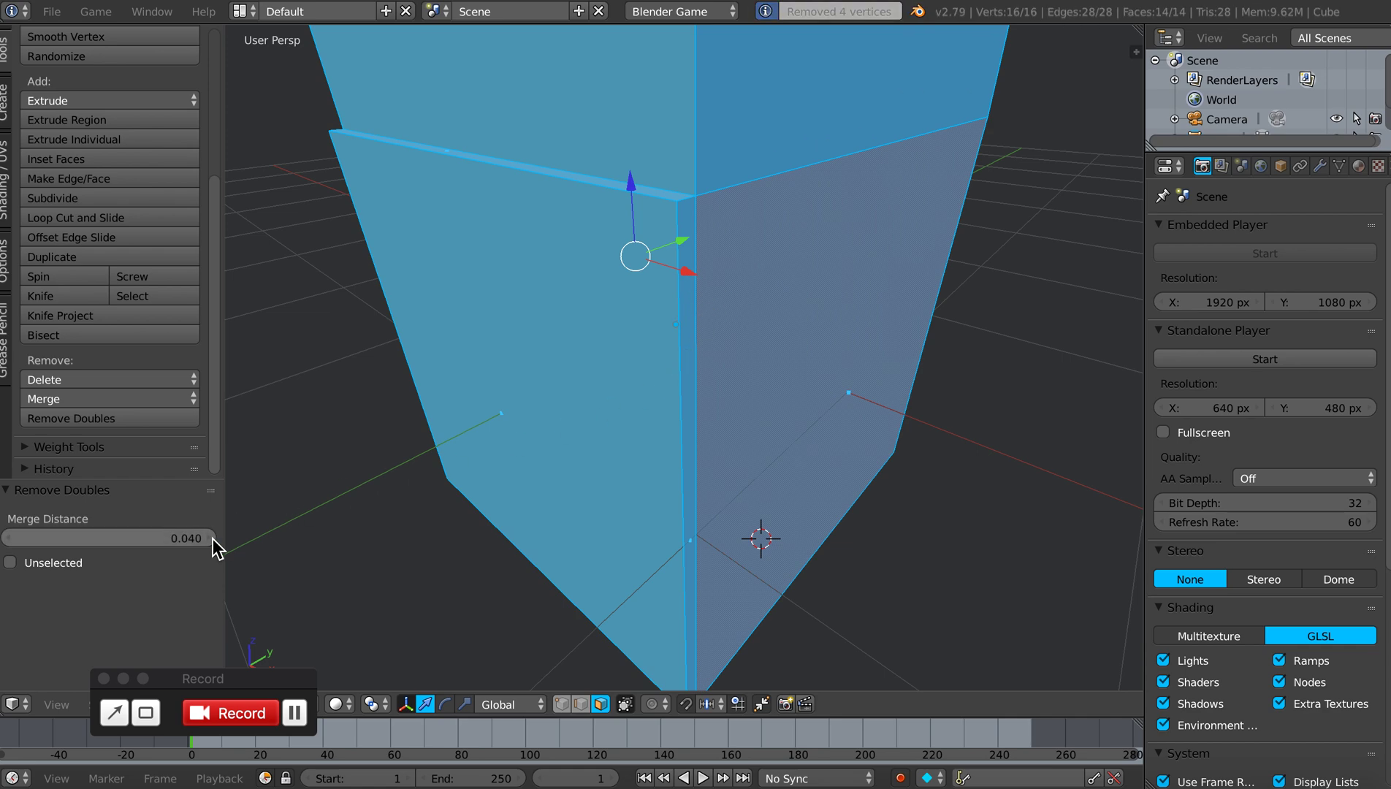
left_click(213, 538)
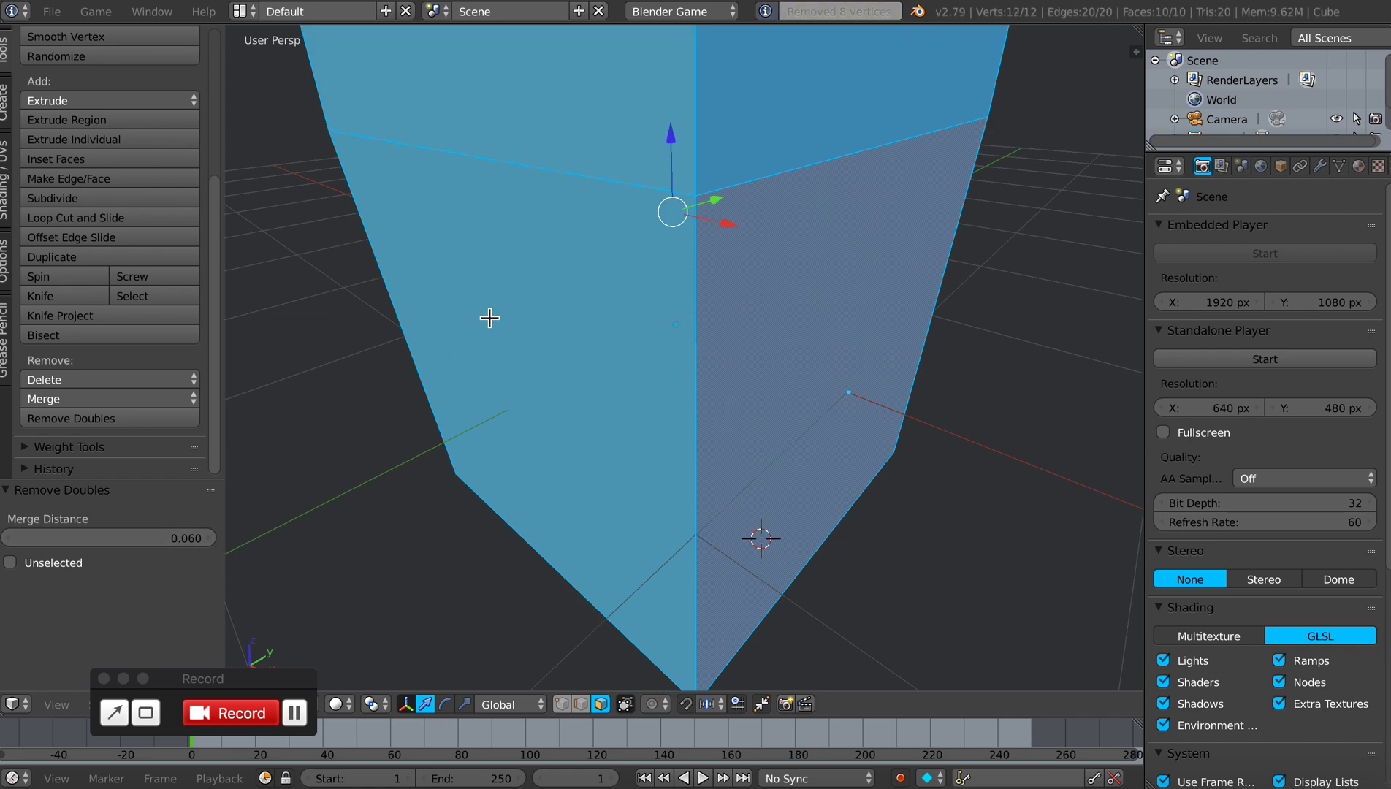
scroll(608, 251, "down", 4)
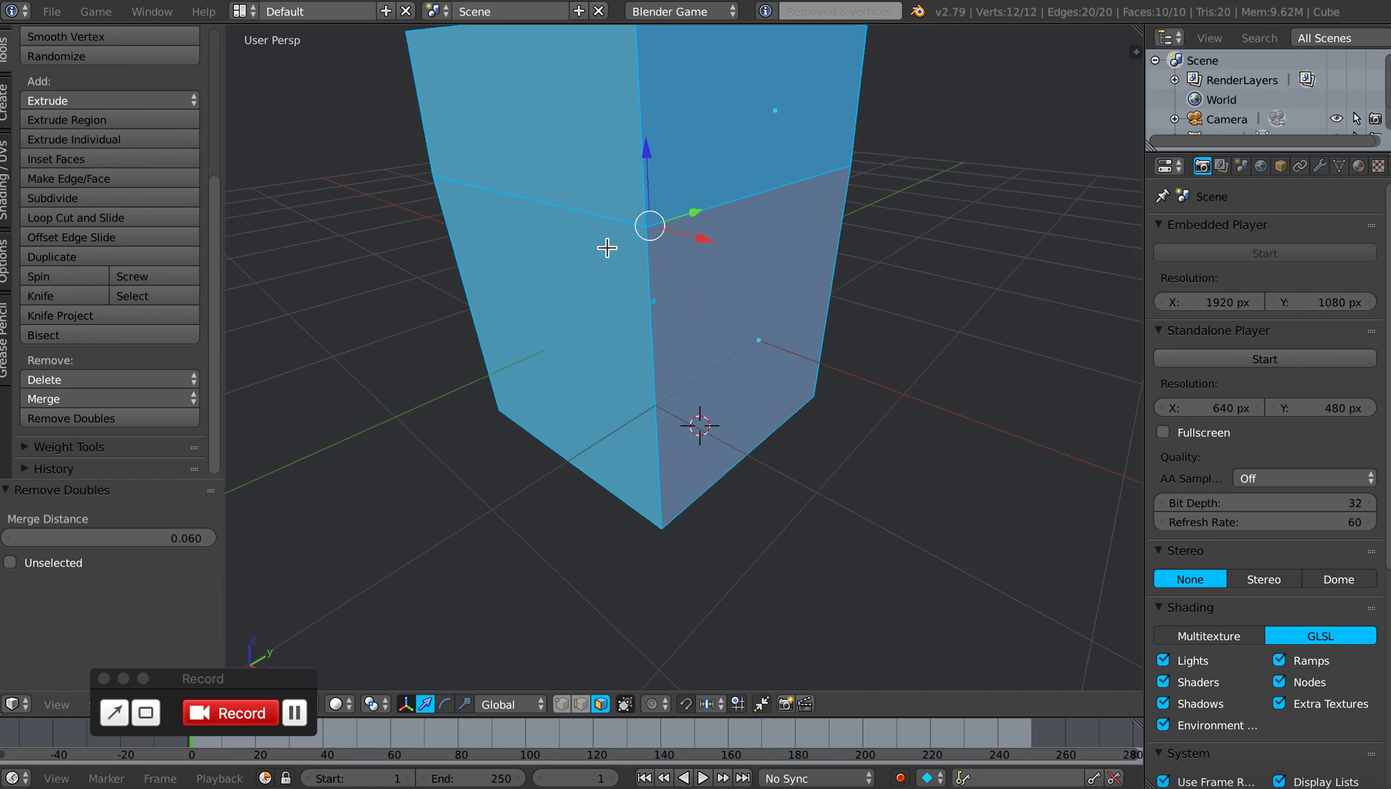
middle_click_drag(574, 227, 547, 246)
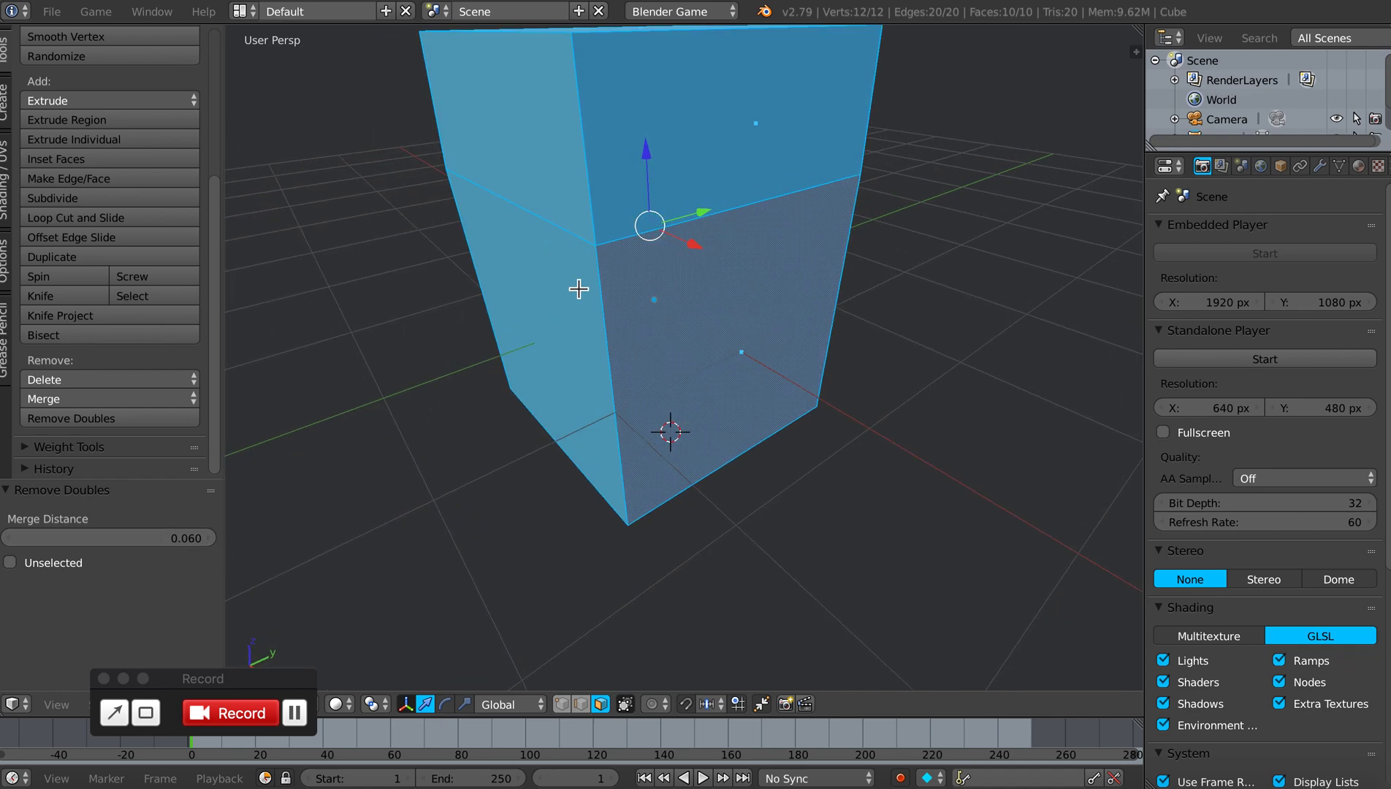
middle_click_drag(577, 287, 615, 273)
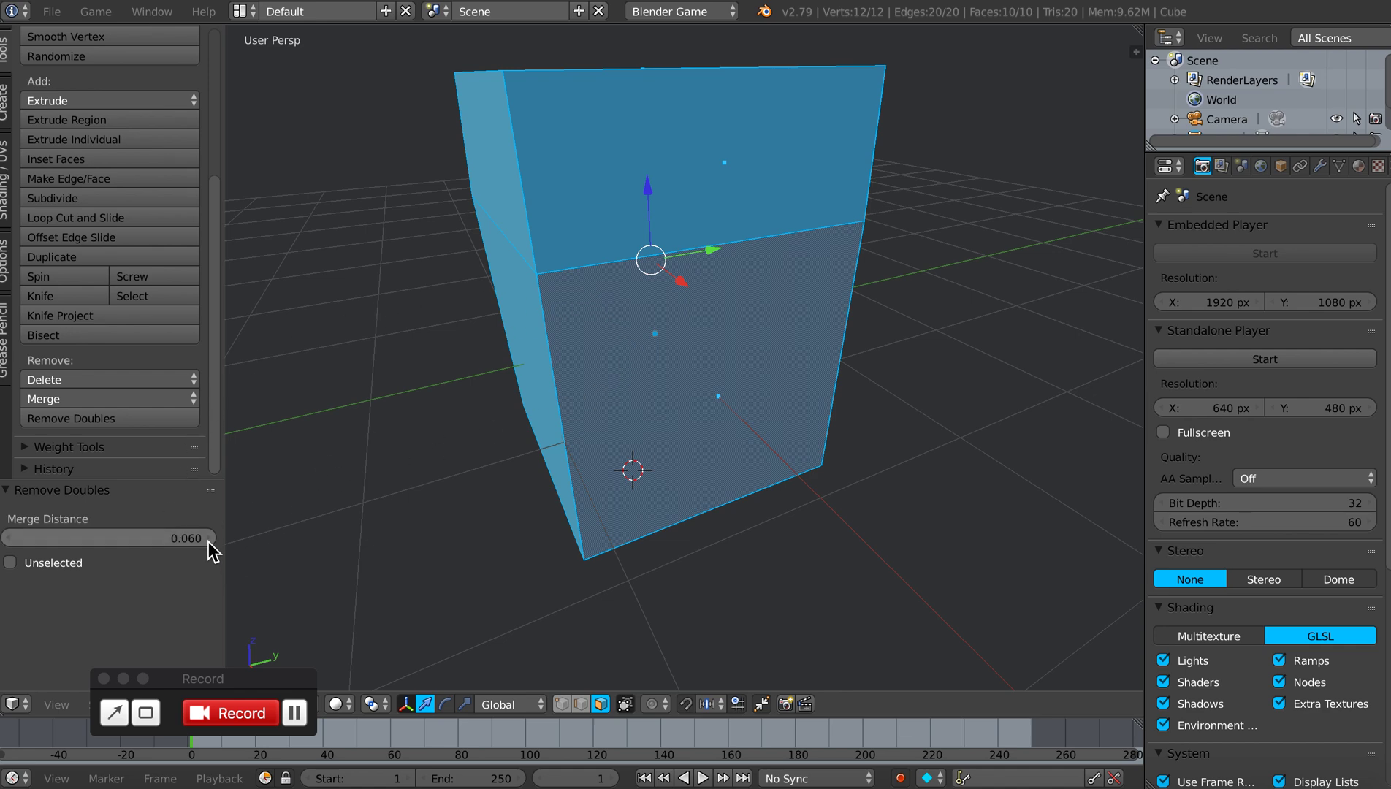
middle_click_drag(562, 354, 741, 326)
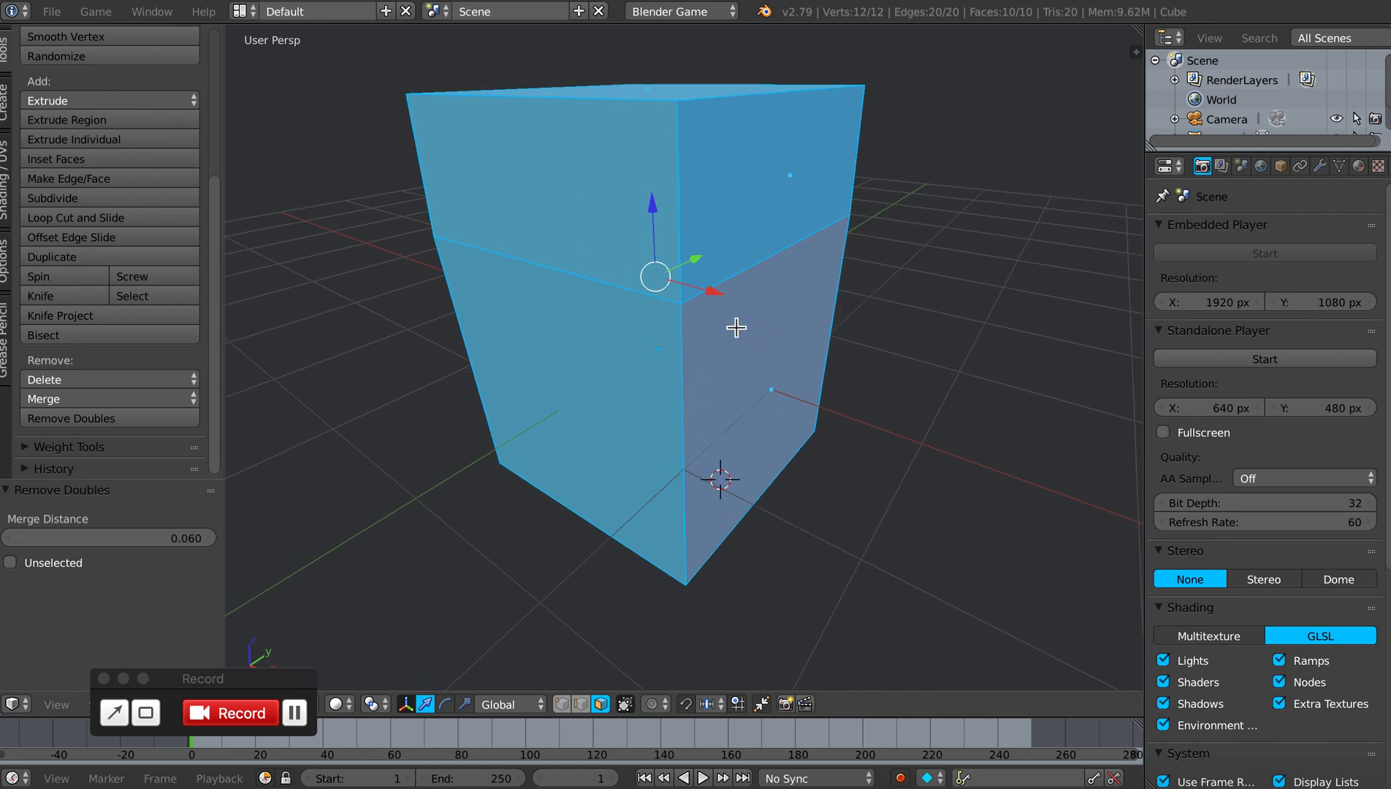
key("a")
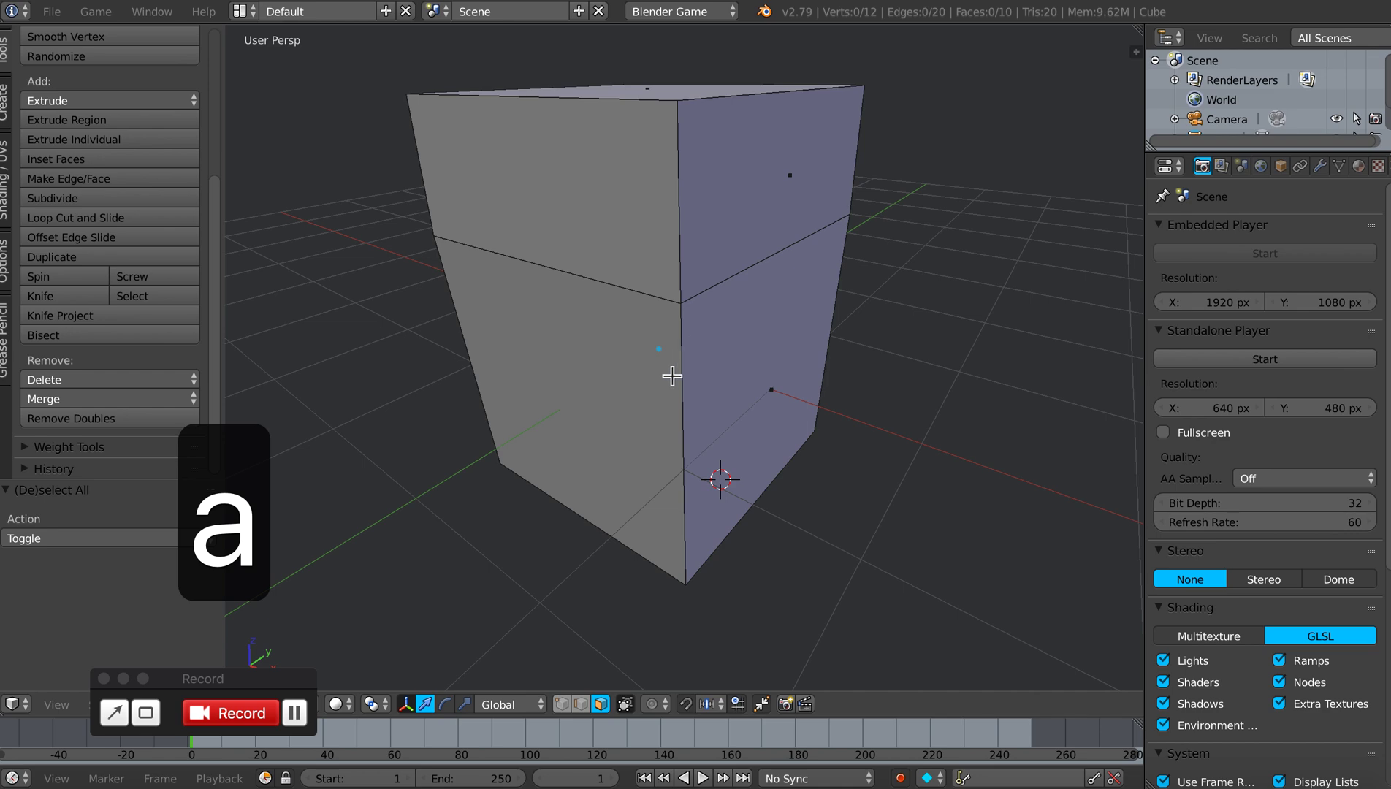
Step: In vertex select mode, move the mid-height vertex at the +X/-Y corner inward by about 0.028 along X
left_click(561, 703)
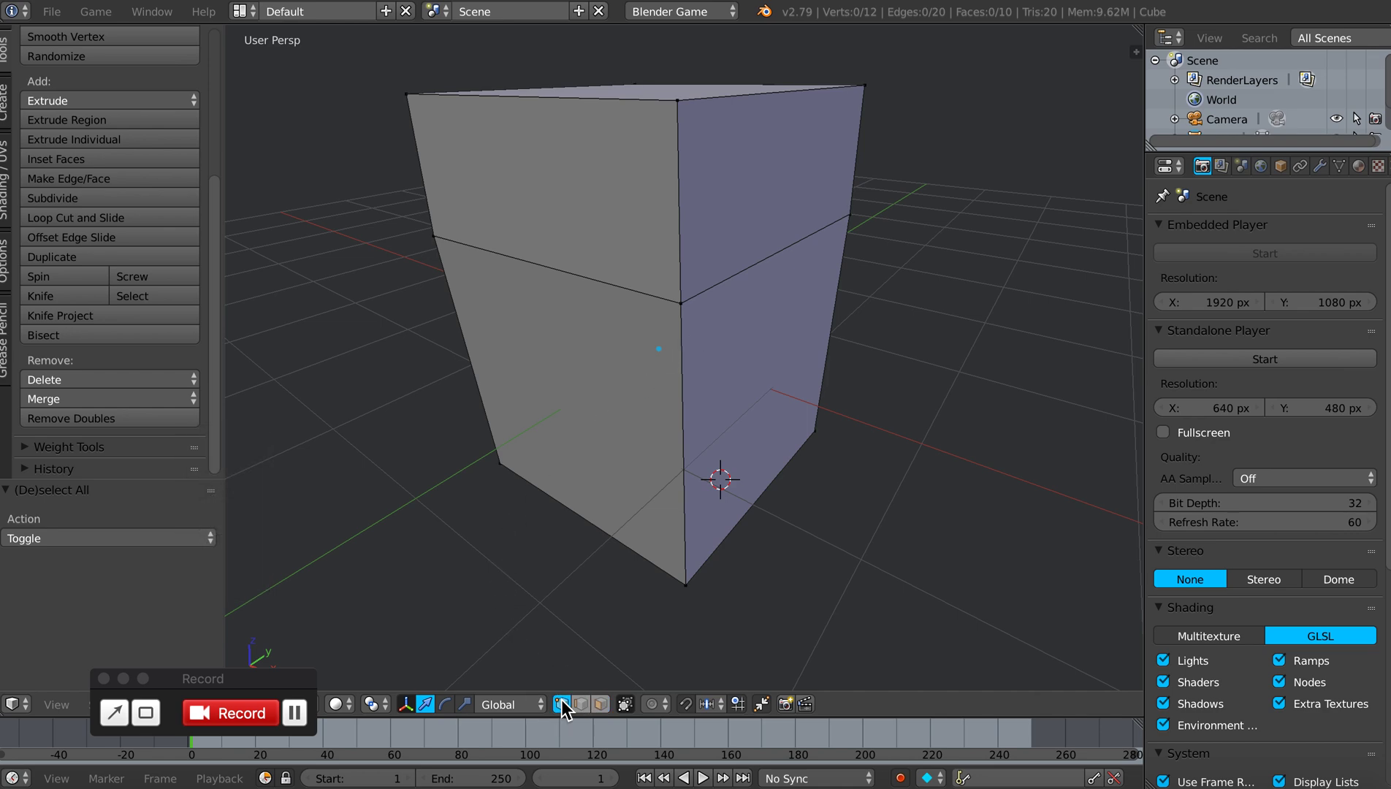
right_click(684, 310)
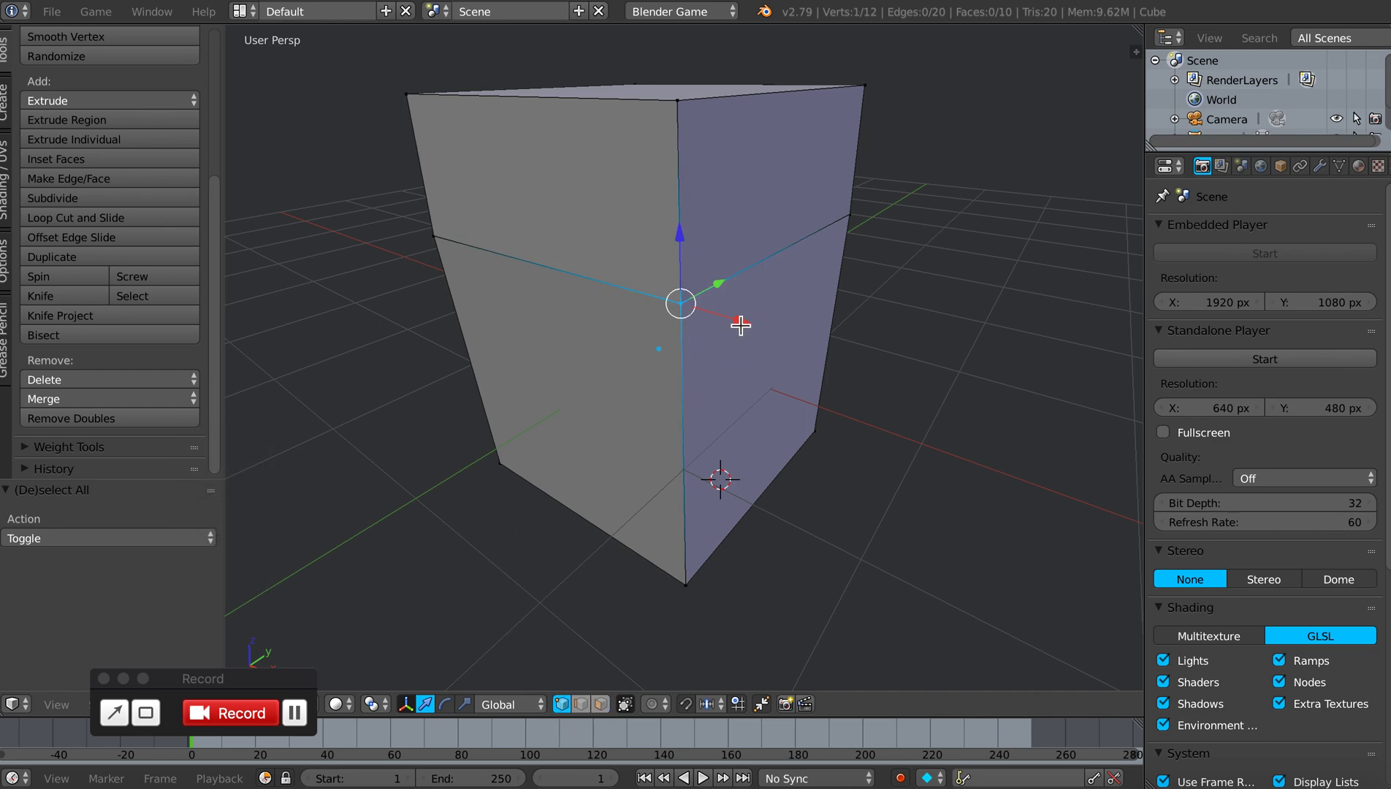
key("g")
key("x")
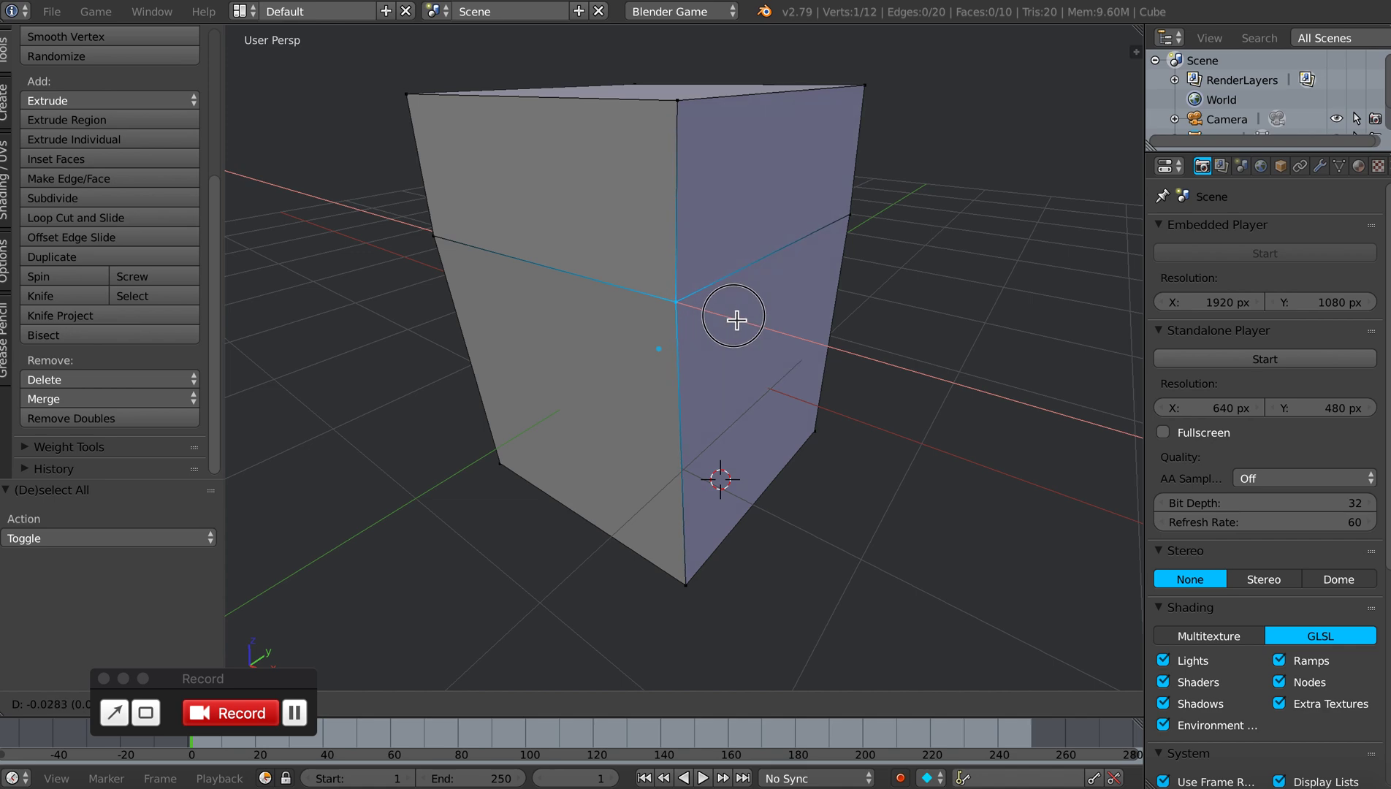
left_click(737, 319)
Step: Move the mid-height vertex at the +X/+Y corner inward by about 0.033 along X and clear the selection
middle_click_drag(749, 372, 643, 407)
scroll(789, 394, "down", 2)
scroll(626, 409, "down", 1)
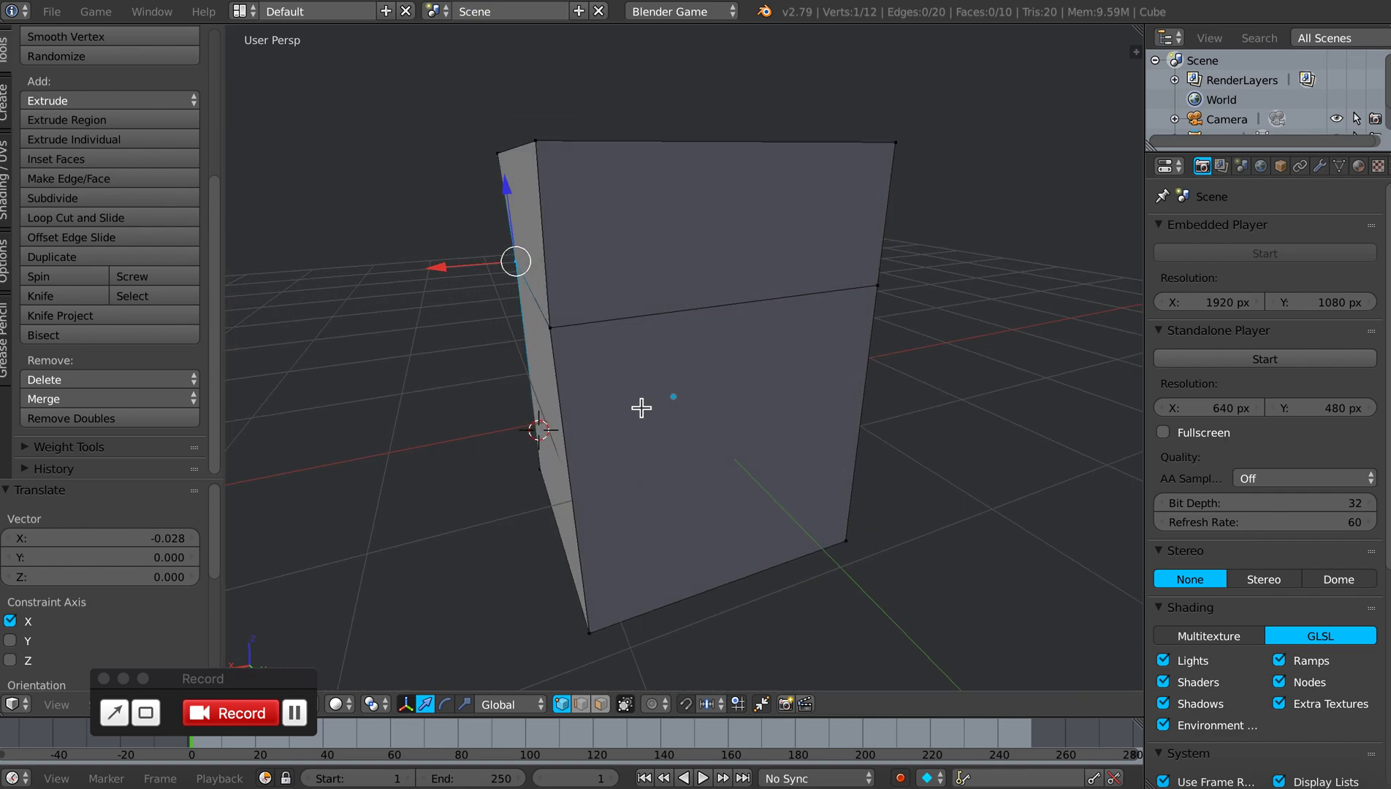
right_click(557, 334)
key("g")
key("x")
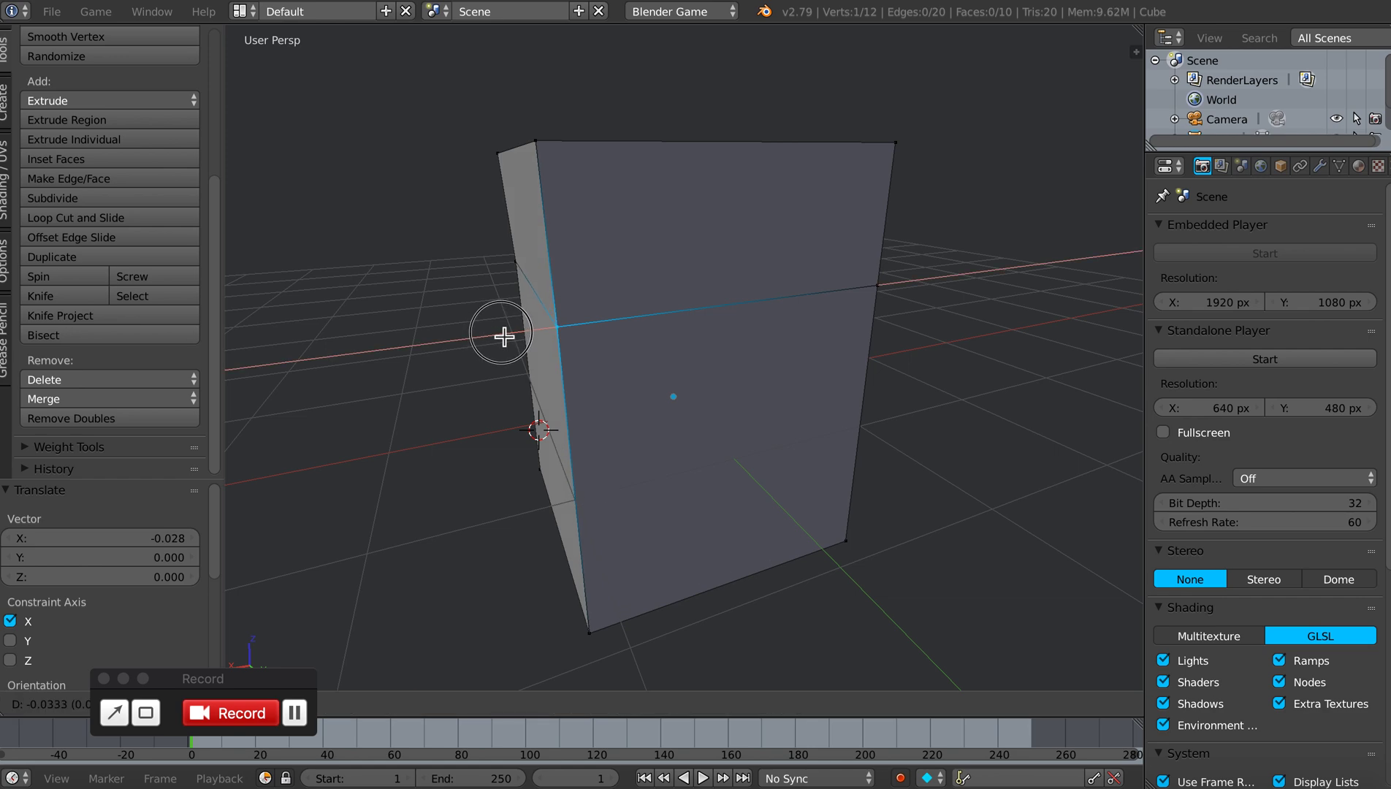
left_click(502, 338)
middle_click_drag(591, 407, 729, 399)
key("a")
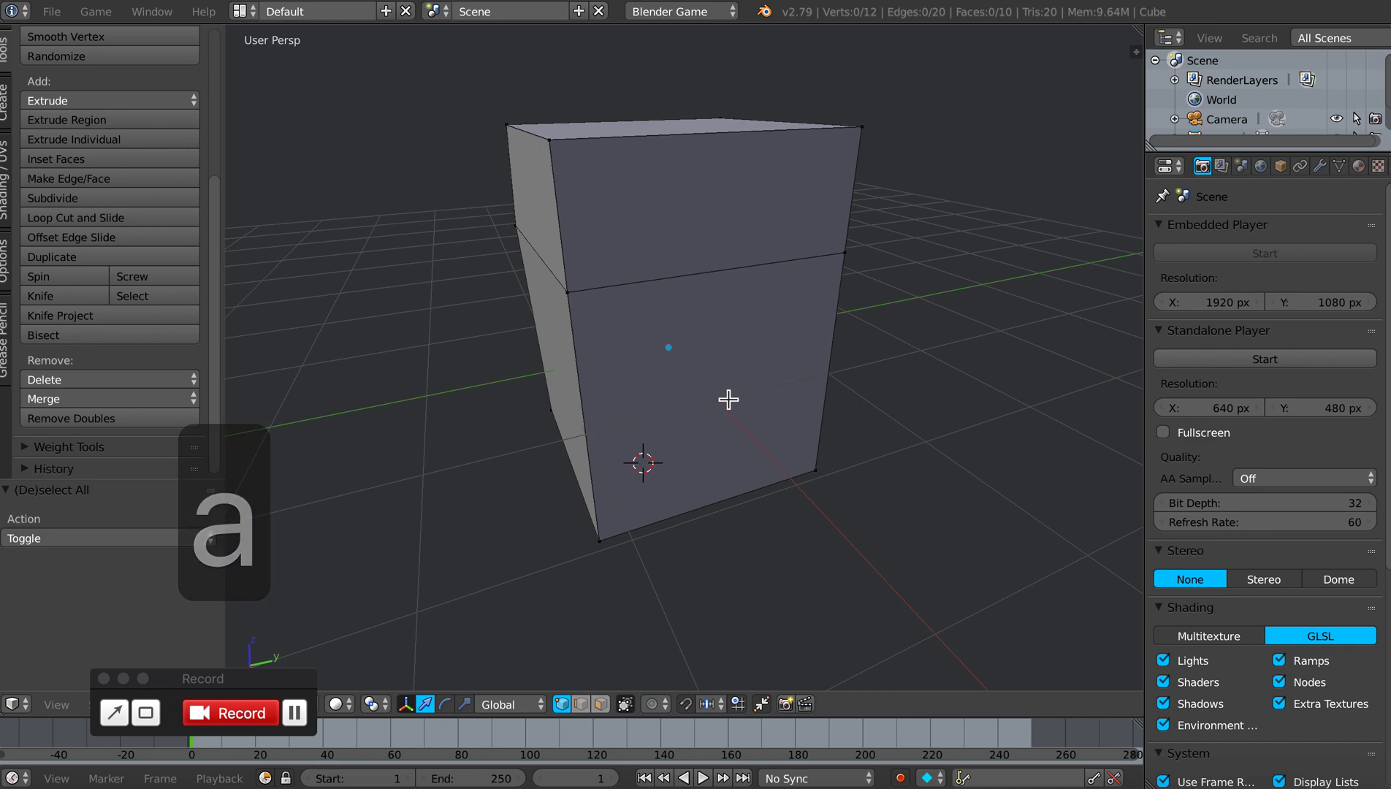